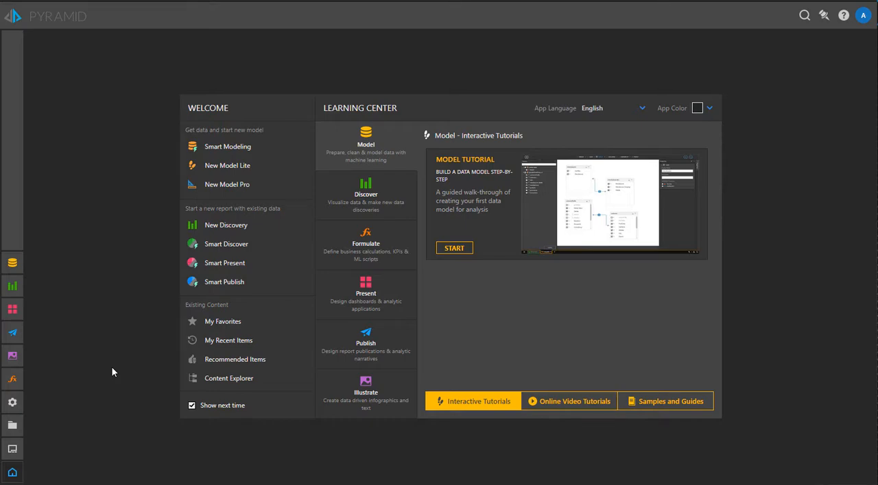
# Go to the Sec and Dist model's table diagram and check the properties of the security table.
pyautogui.click(13, 451)
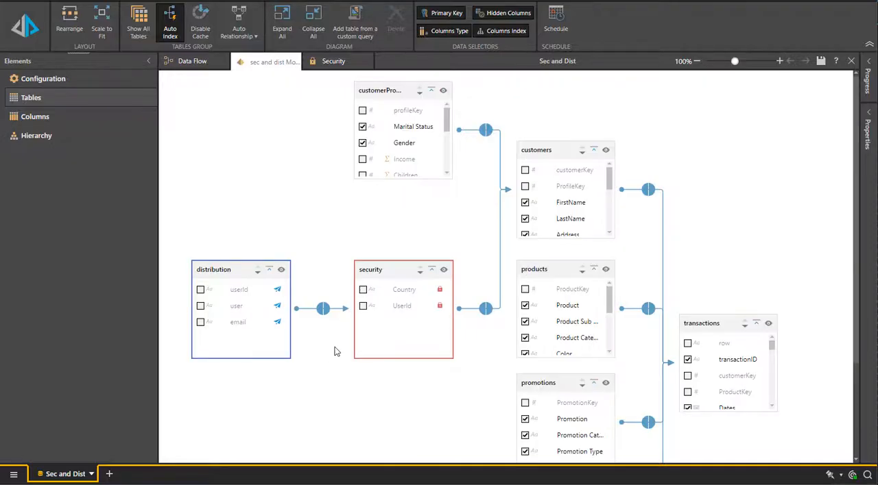
pyautogui.scroll(-3, 384, 384)
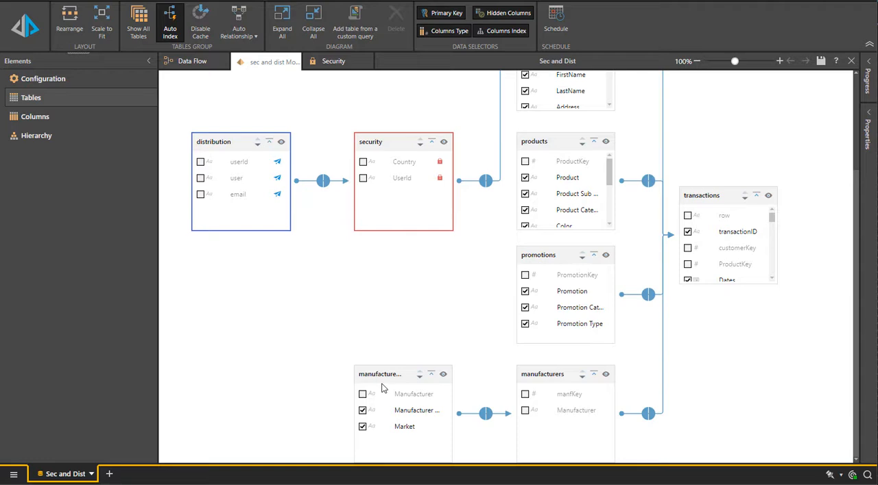
pyautogui.scroll(3, 382, 388)
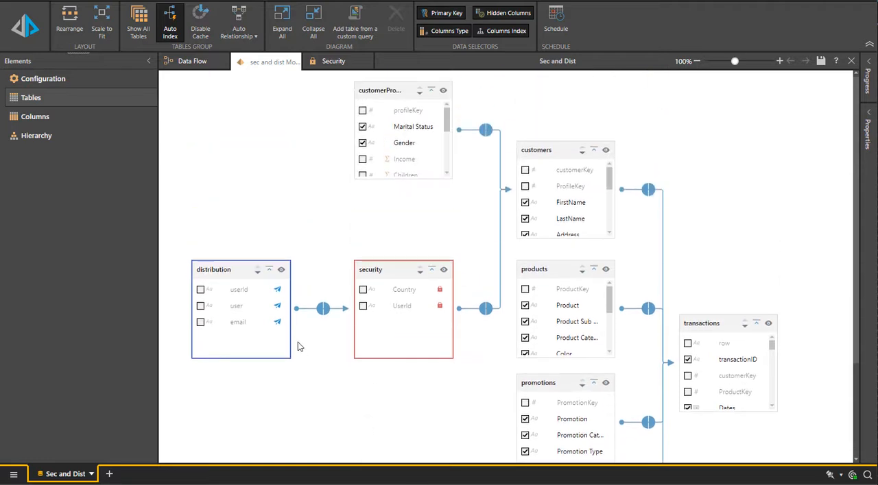
pyautogui.click(376, 266)
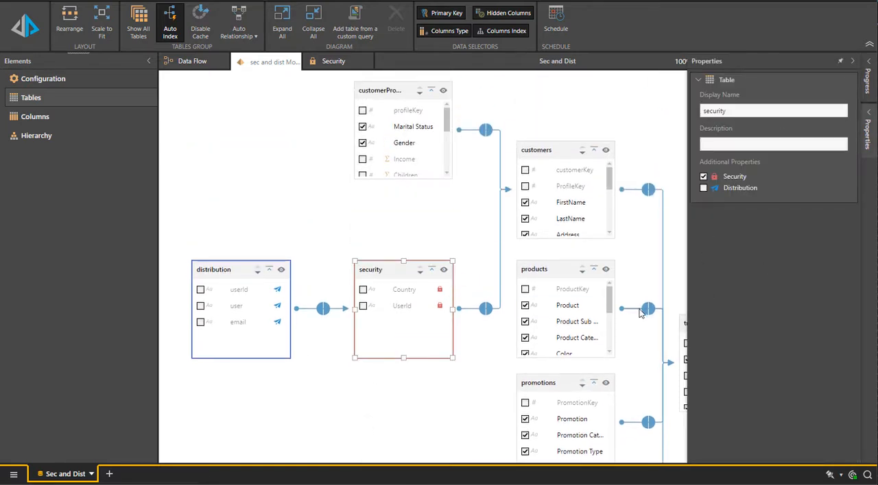
# Check the distribution table's properties and preview its data with the email column widened, closing the preview when done.
pyautogui.click(236, 267)
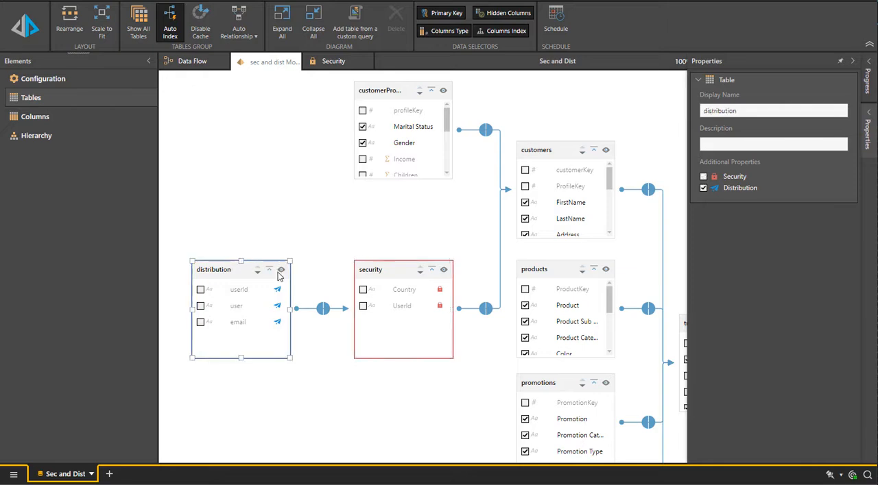
pyautogui.click(280, 271)
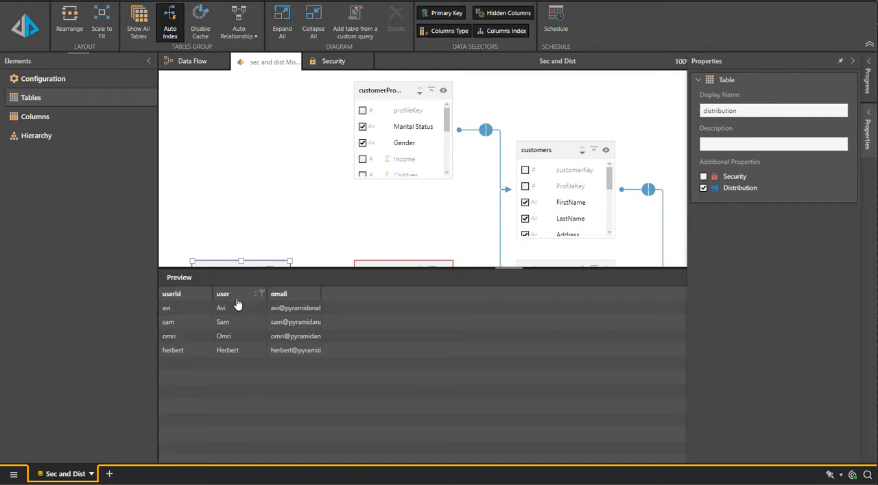
pyautogui.moveTo(320, 293); pyautogui.dragTo(426, 293)
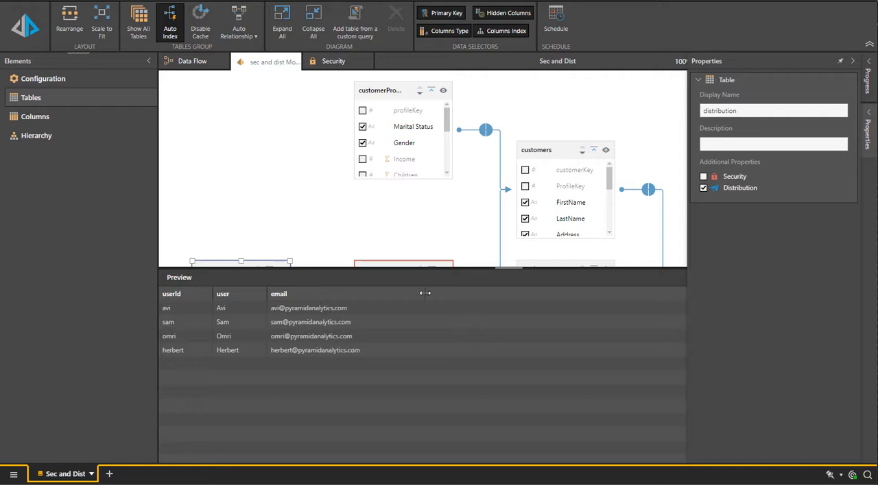
pyautogui.click(402, 262)
pyautogui.click(661, 278)
# Preview the security table's rows to examine which countries are assigned to each user ID, and close the preview.
pyautogui.click(443, 274)
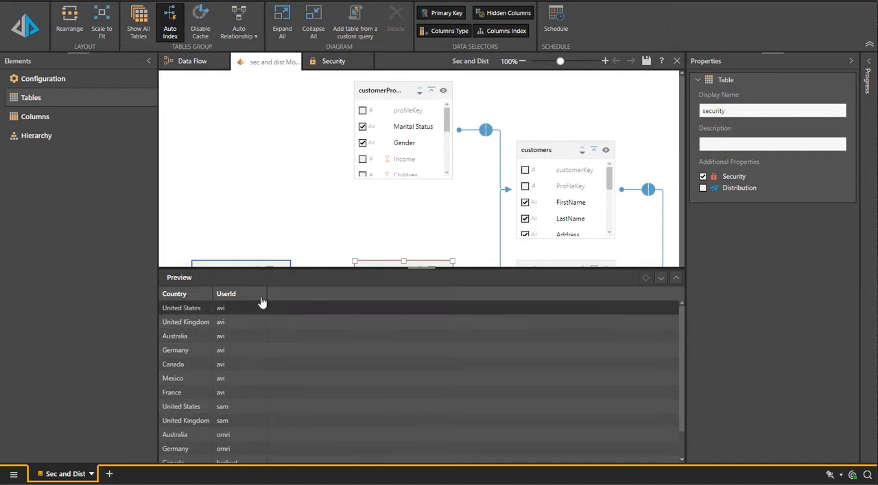
pyautogui.scroll(-1, 240, 409)
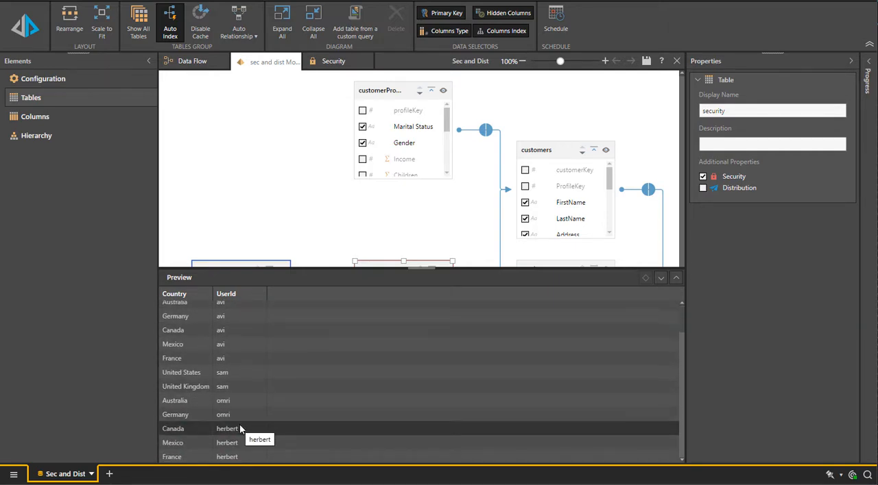
pyautogui.scroll(1, 241, 422)
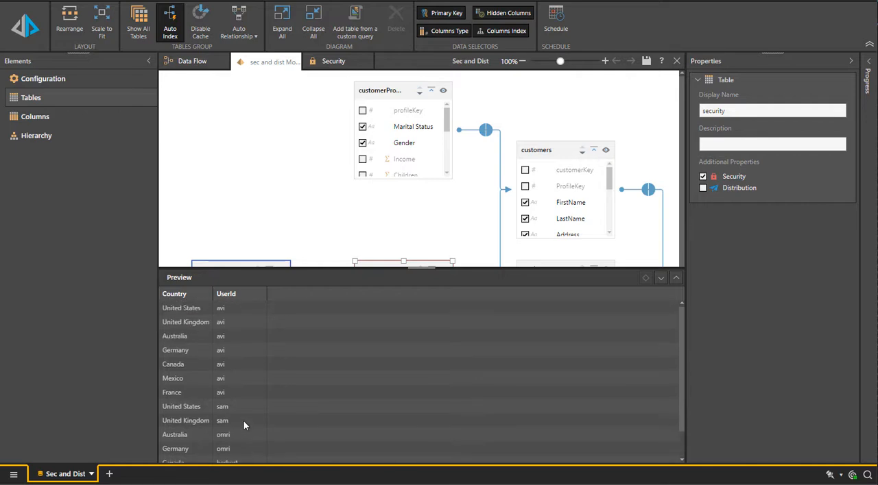
pyautogui.click(661, 278)
# Create a new discovery based on the sec and dist Model.
pyautogui.click(110, 475)
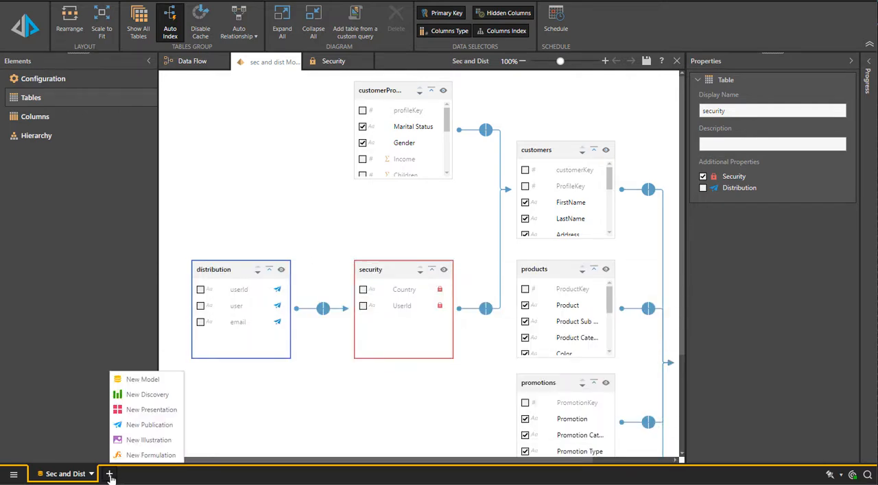
pyautogui.click(120, 397)
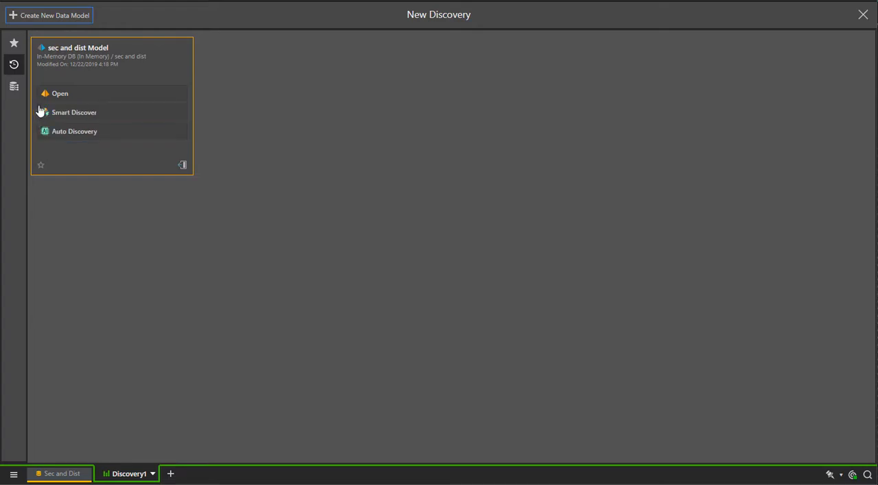
pyautogui.click(63, 96)
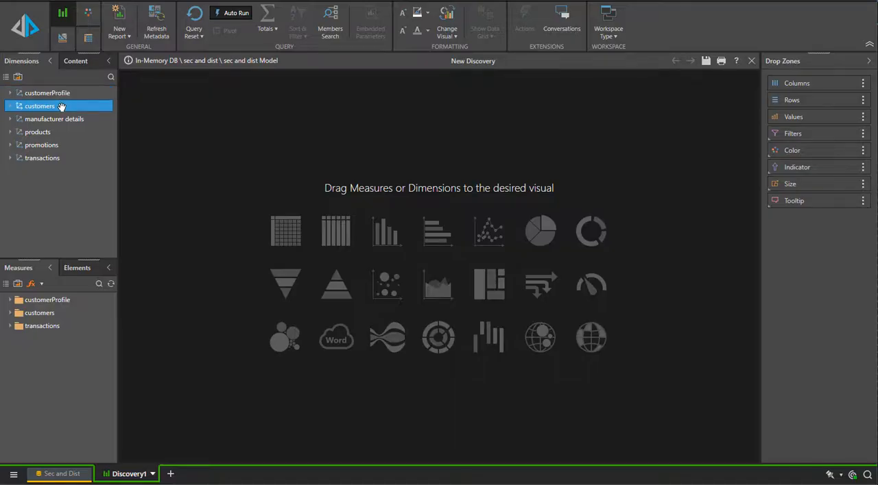
# Build a grid with Commute Distance on rows, Gender on columns, and the Sales and returns measures as values.
pyautogui.doubleClick(62, 94)
pyautogui.moveTo(60, 107); pyautogui.dragTo(286, 232)
pyautogui.moveTo(41, 132); pyautogui.dragTo(818, 89)
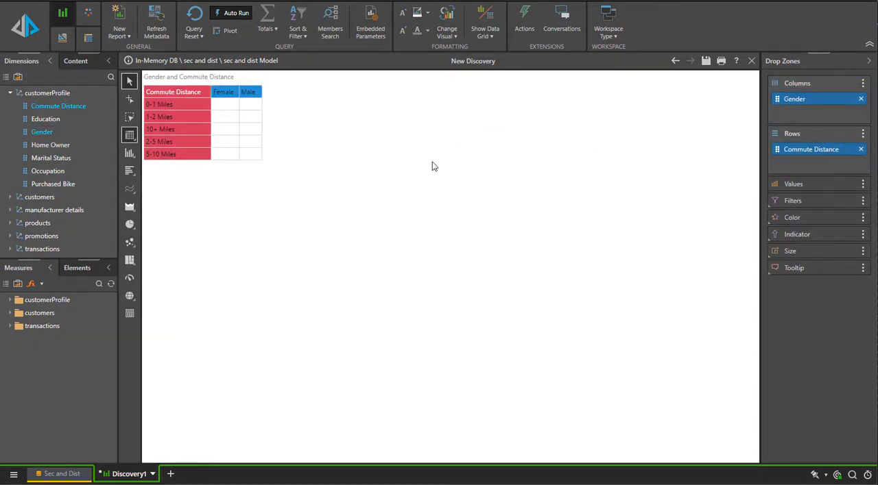
pyautogui.doubleClick(40, 329)
pyautogui.click(25, 456)
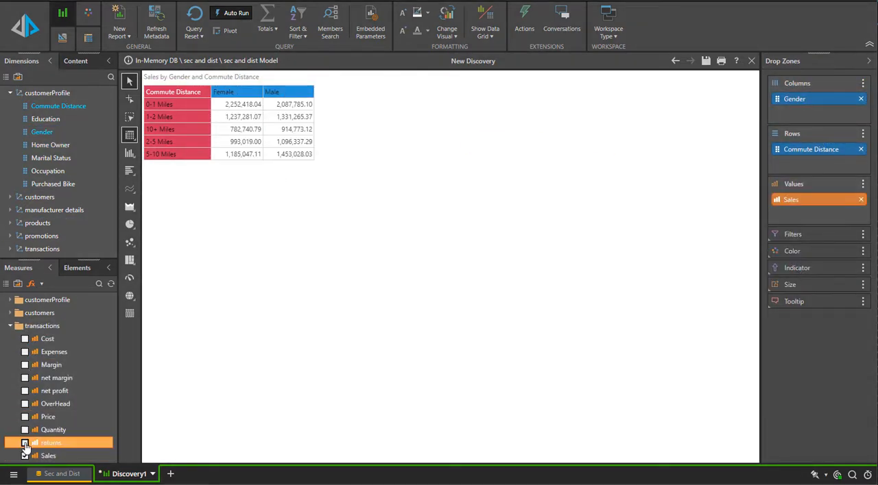
pyautogui.click(25, 444)
# Add totals to the grid using the Rows Totals Only option.
pyautogui.rightClick(494, 123)
pyautogui.moveTo(521, 156)
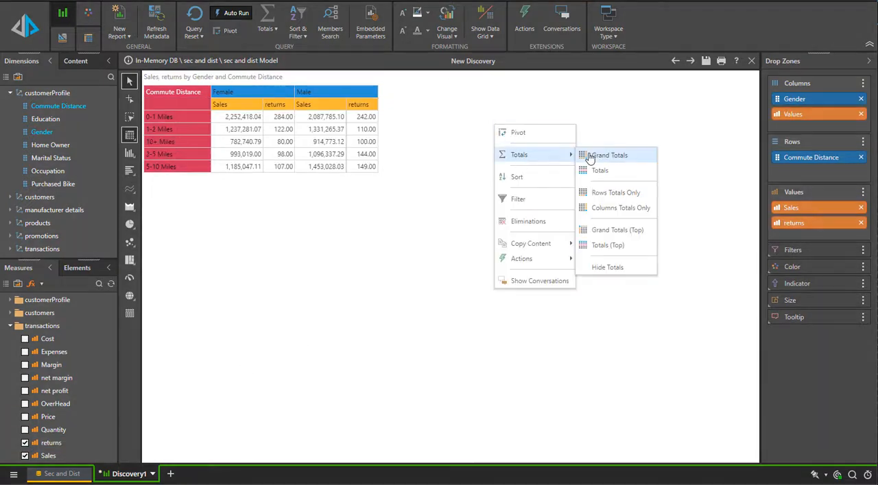
pyautogui.click(615, 193)
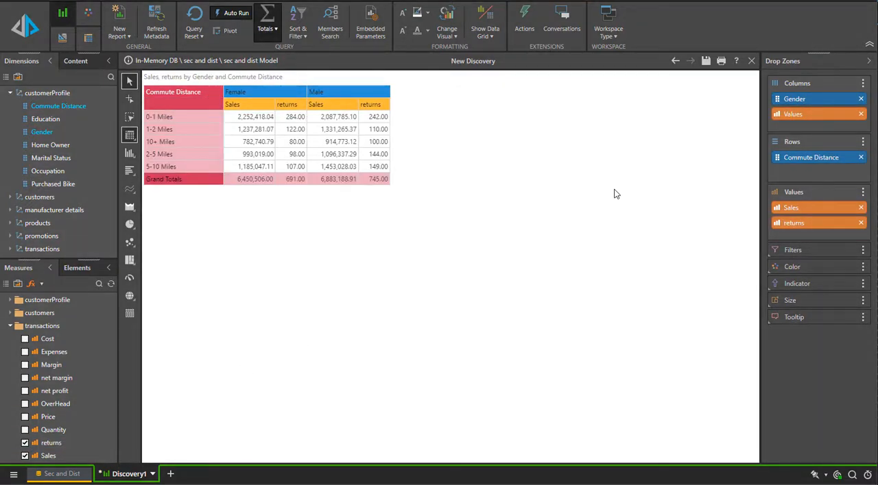
# Save the discovery as "sales report" in Workgroup Content > Samples Content > Security and Distribution Demo.
pyautogui.click(705, 60)
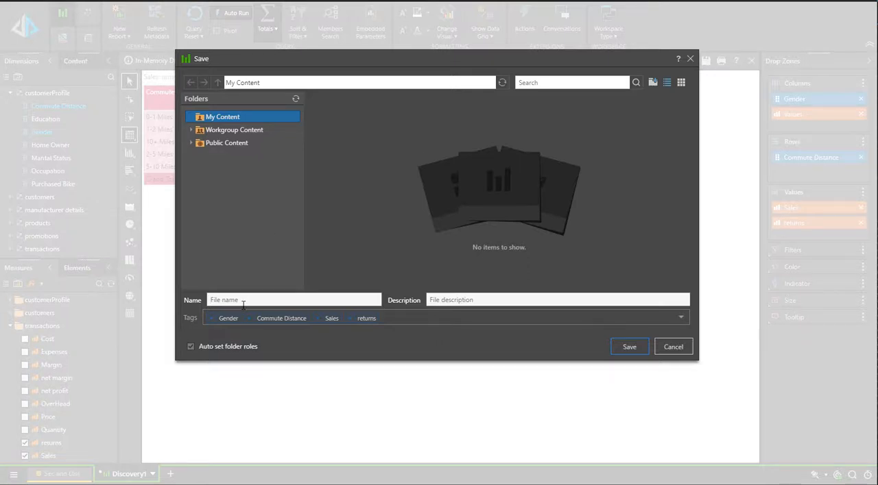
pyautogui.click(244, 135)
pyautogui.click(239, 157)
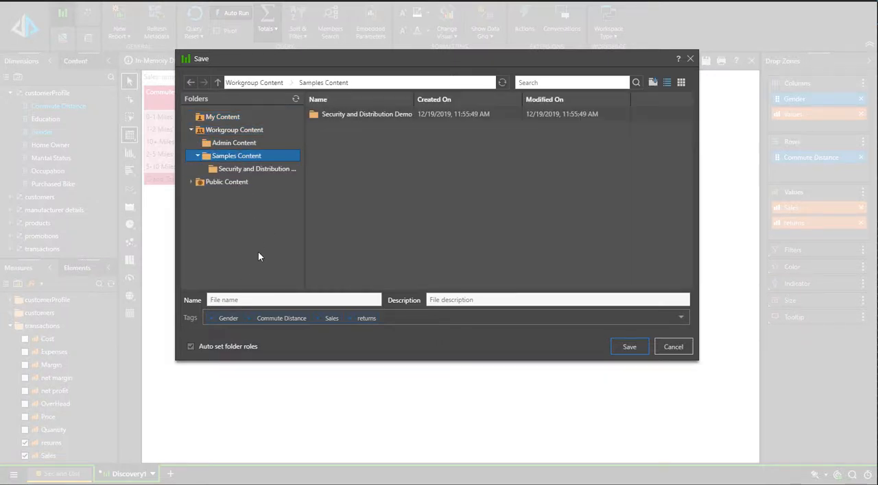
pyautogui.click(260, 172)
pyautogui.click(259, 299)
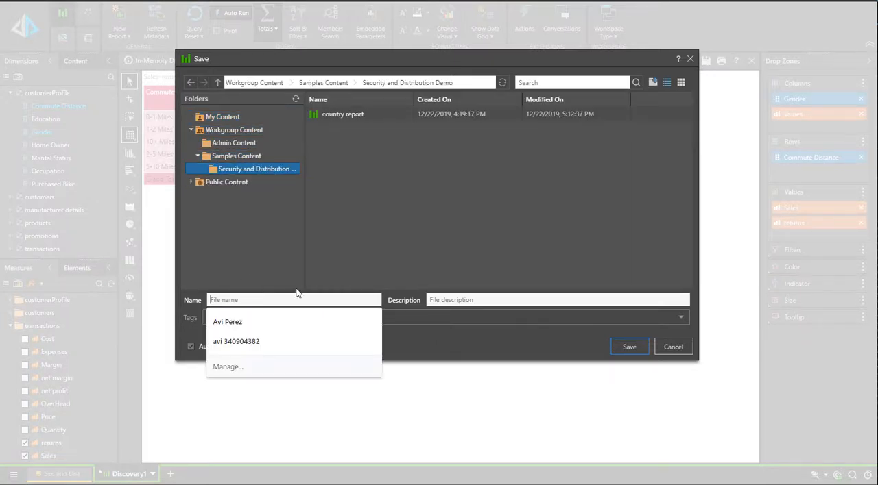
pyautogui.write('sales re')
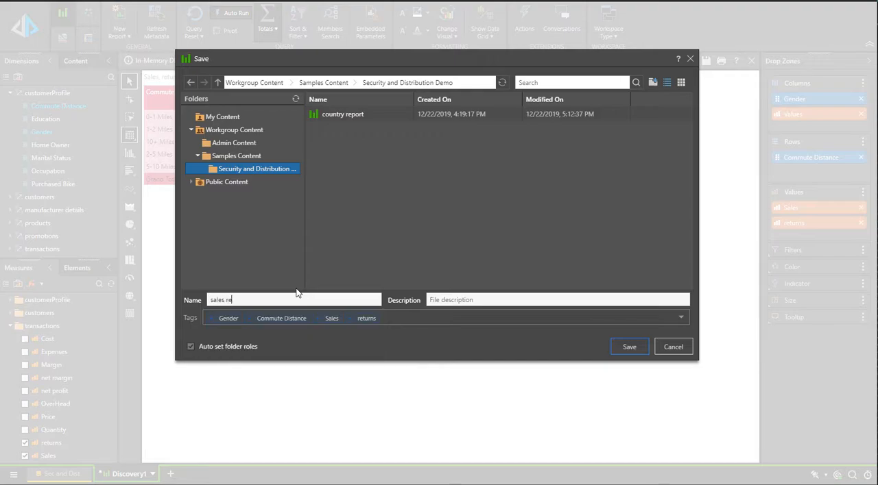
pyautogui.write('port')
pyautogui.press('Return')
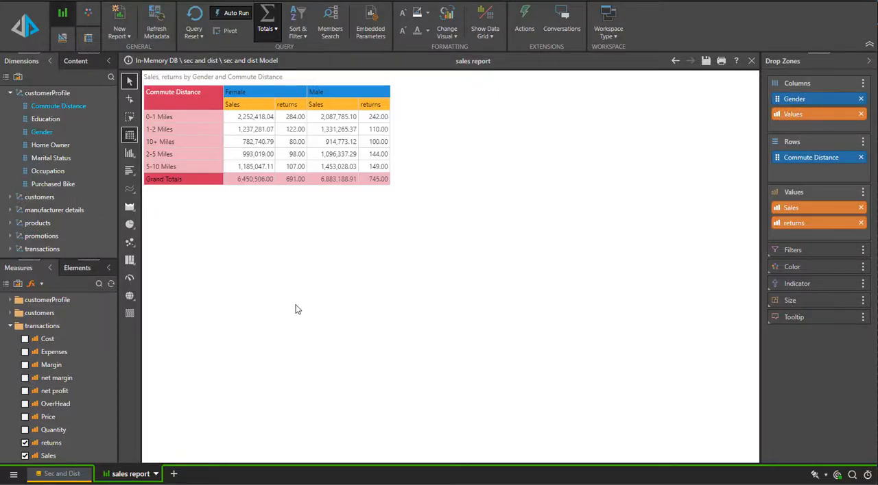
# Create a new publication with the Pyramid 2018 theme, Portrait orientation and A4 size.
pyautogui.click(173, 474)
pyautogui.click(202, 425)
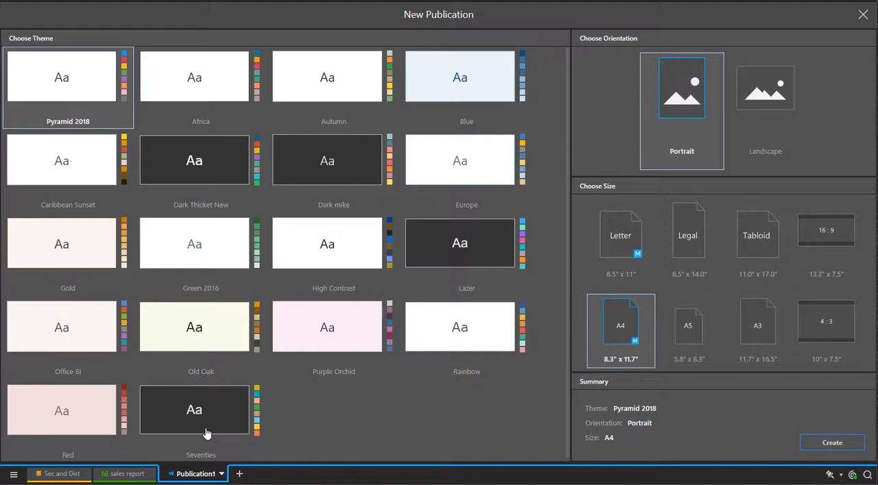
pyautogui.click(851, 447)
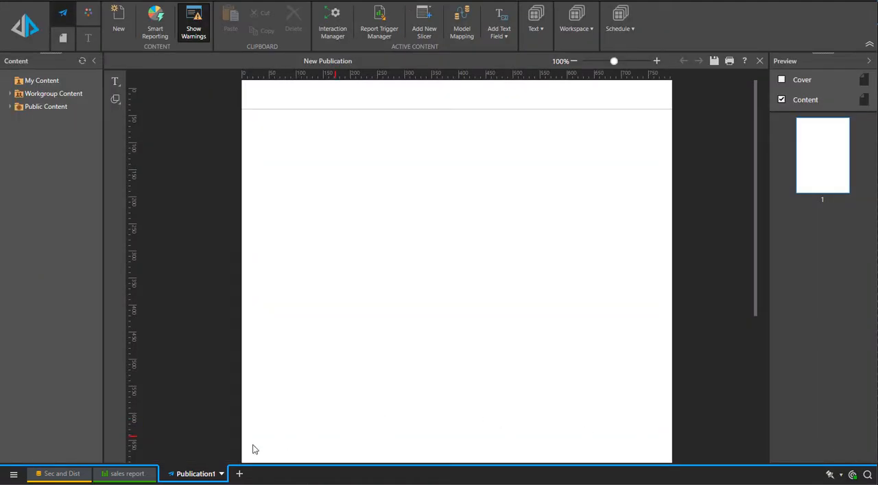
# Place the open sales report on the publication page, shrink its frame around the grid and leave room for text above it.
pyautogui.moveTo(143, 478); pyautogui.dragTo(349, 264)
pyautogui.moveTo(450, 297); pyautogui.dragTo(399, 164)
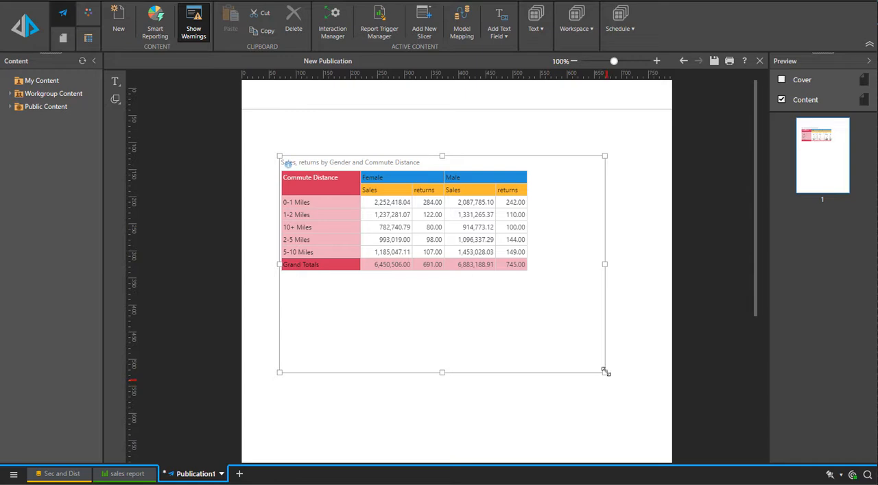
pyautogui.moveTo(605, 373); pyautogui.dragTo(559, 294)
pyautogui.moveTo(464, 229); pyautogui.dragTo(469, 267)
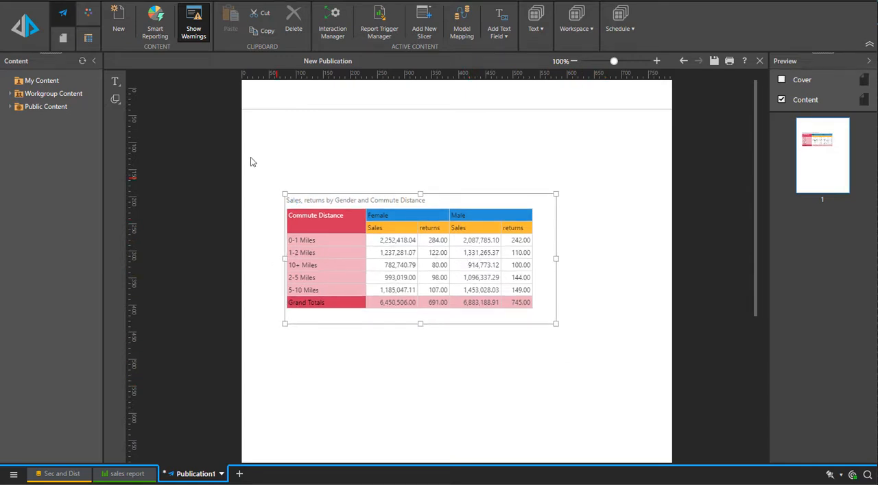
# Add a text box containing a dynamic placeholder above the grid and align it with the grid's left edge.
pyautogui.click(115, 81)
pyautogui.moveTo(276, 133); pyautogui.dragTo(412, 151)
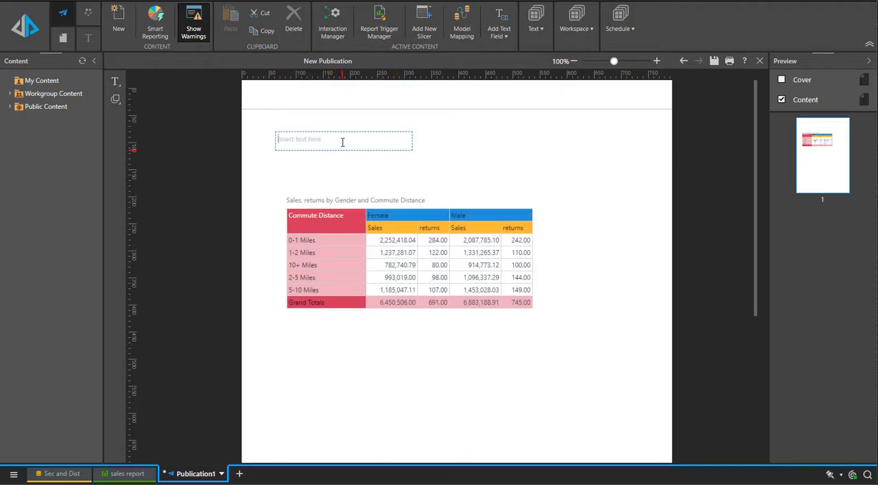
pyautogui.click(88, 38)
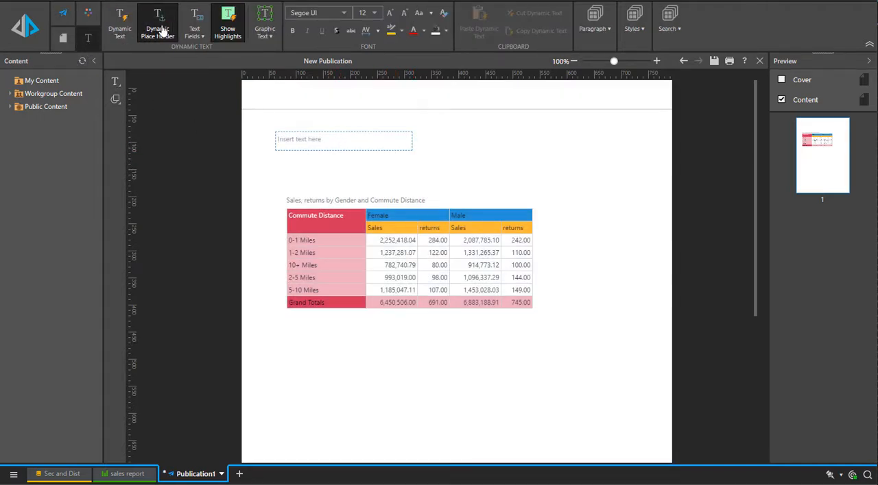
pyautogui.click(163, 32)
pyautogui.click(442, 171)
pyautogui.click(320, 150)
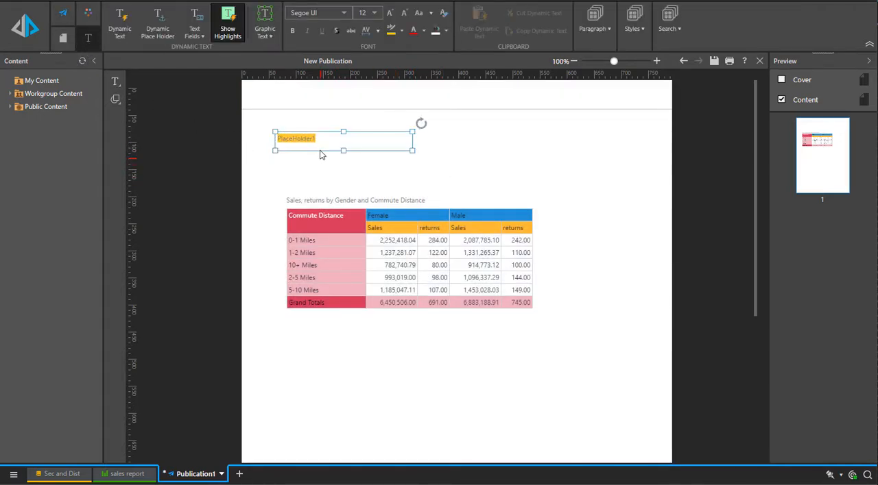
pyautogui.moveTo(320, 155); pyautogui.dragTo(329, 163)
pyautogui.click(499, 168)
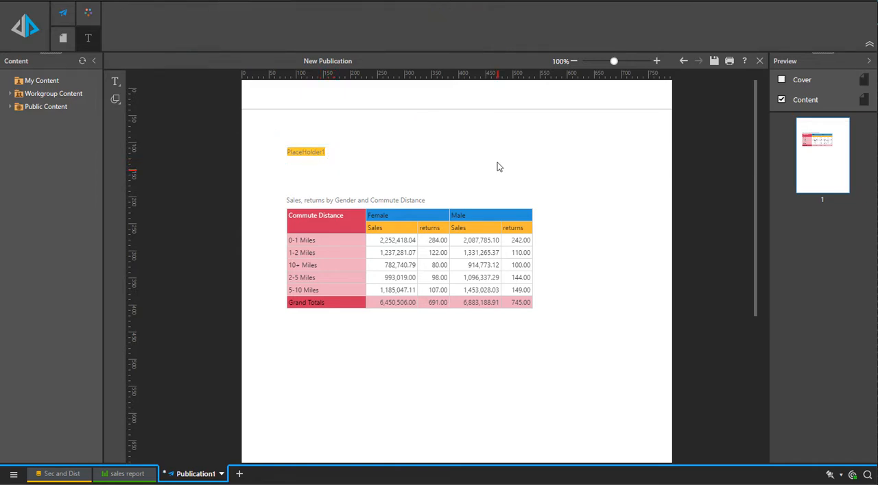
# Add a slicer on Country from the customers table of sec and dist Model, and connect it to the sales report and PlaceHolder1.
pyautogui.click(63, 38)
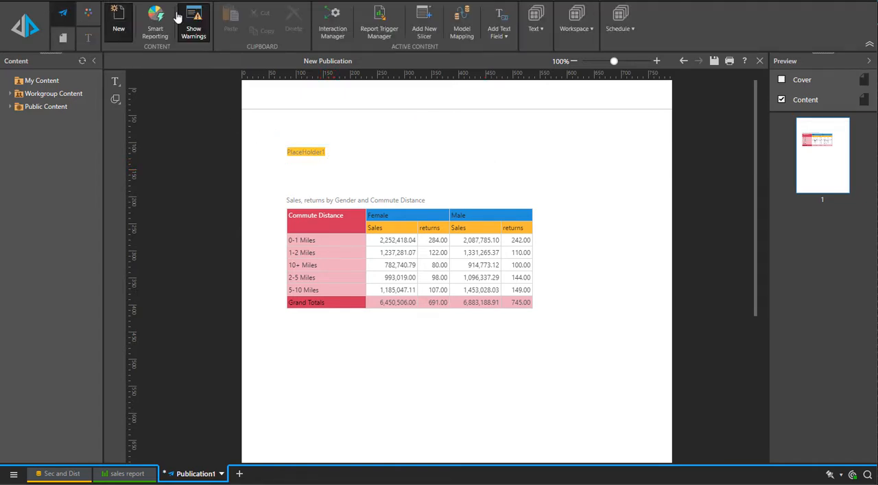
pyautogui.click(337, 24)
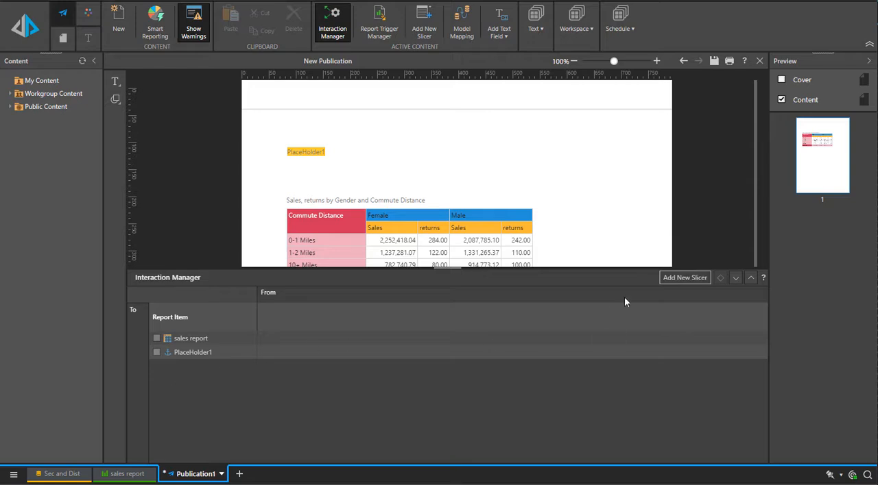
pyautogui.click(678, 278)
pyautogui.click(202, 335)
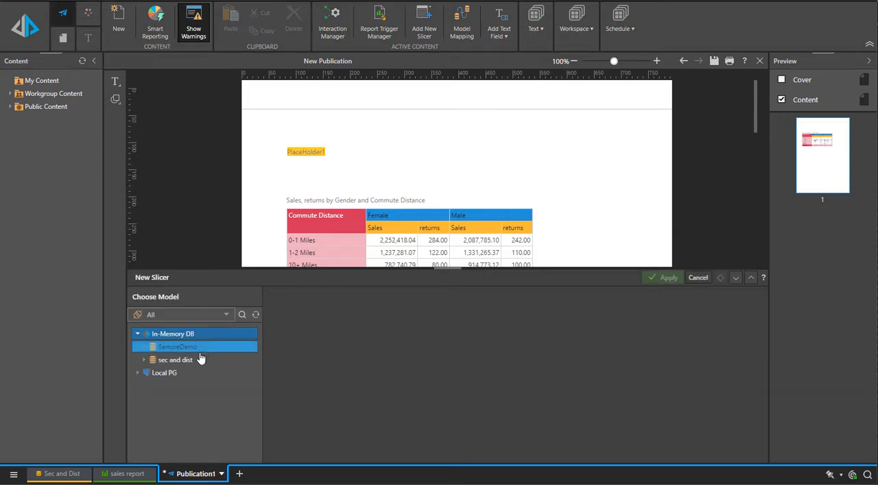
pyautogui.click(203, 361)
pyautogui.click(205, 375)
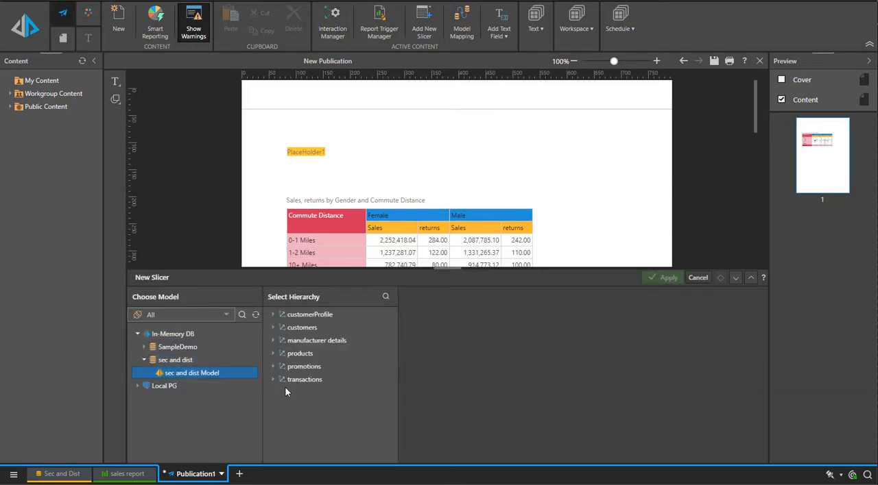
pyautogui.click(326, 328)
pyautogui.click(332, 369)
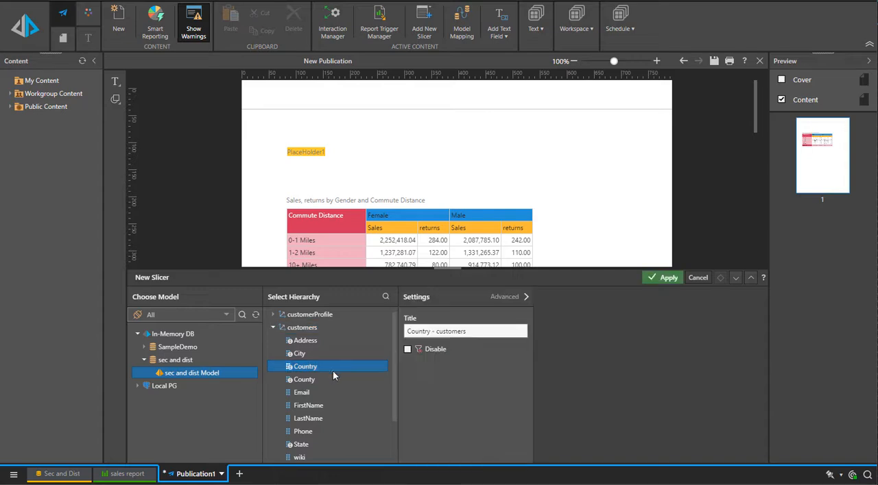
pyautogui.click(669, 279)
pyautogui.click(266, 318)
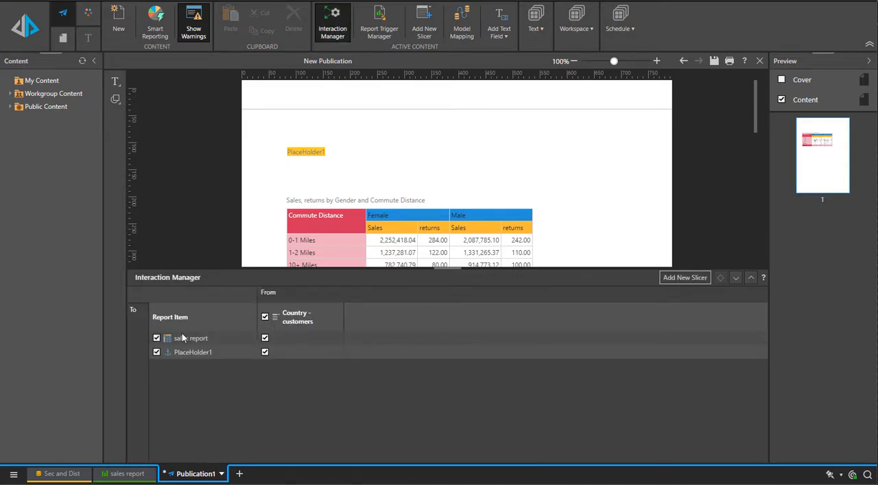
pyautogui.click(733, 279)
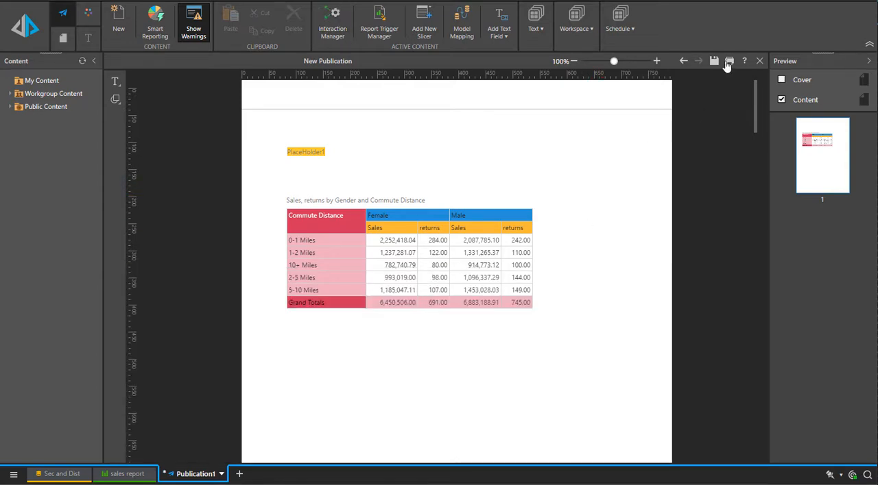
# Save the publication as "publication 1" in Workgroup Content > Samples Content > Security and Distribution Demo.
pyautogui.click(713, 61)
pyautogui.click(271, 299)
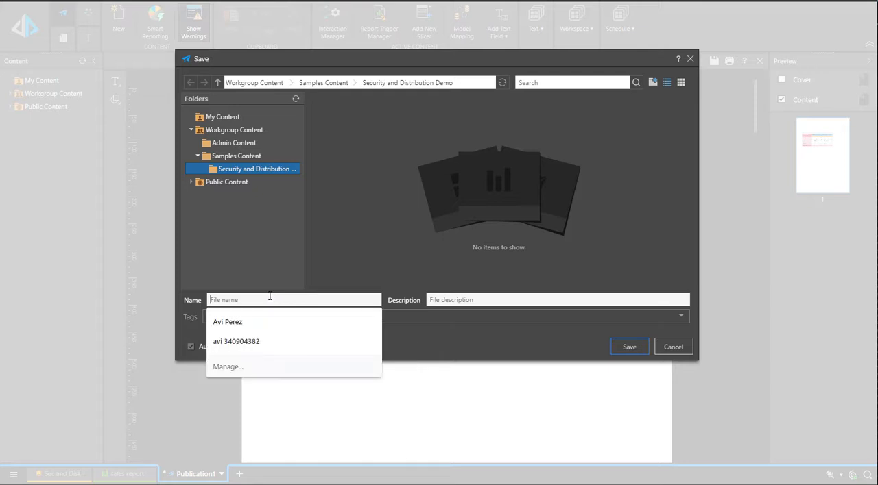
pyautogui.write('publicatio')
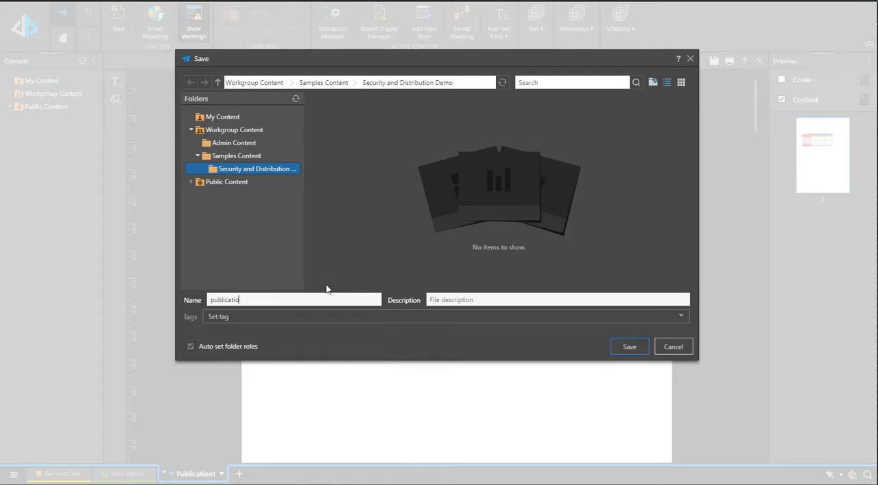
pyautogui.write('n 1')
pyautogui.press('Return')
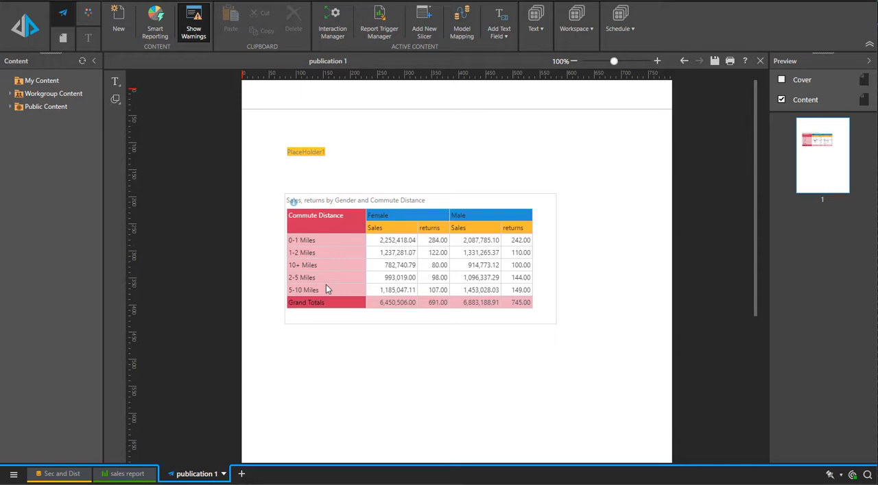
# Create a new schedule for publication 1 and widen the area showing its settings.
pyautogui.click(629, 31)
pyautogui.click(623, 61)
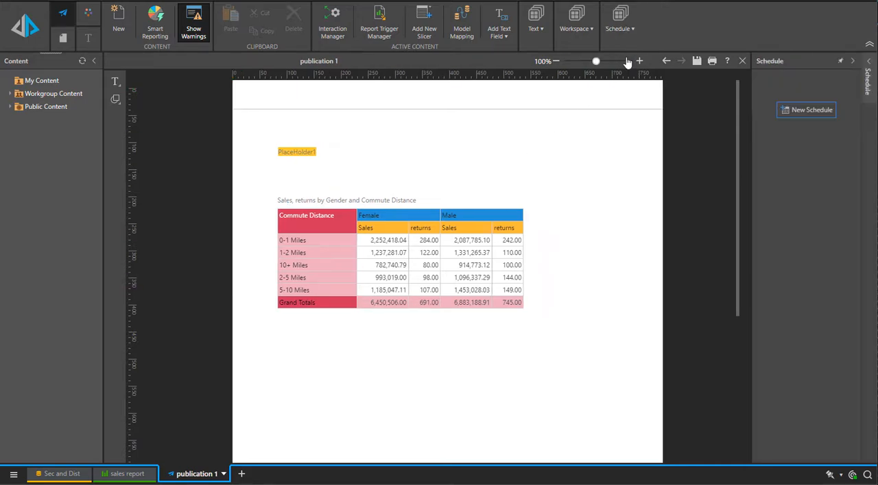
pyautogui.click(794, 111)
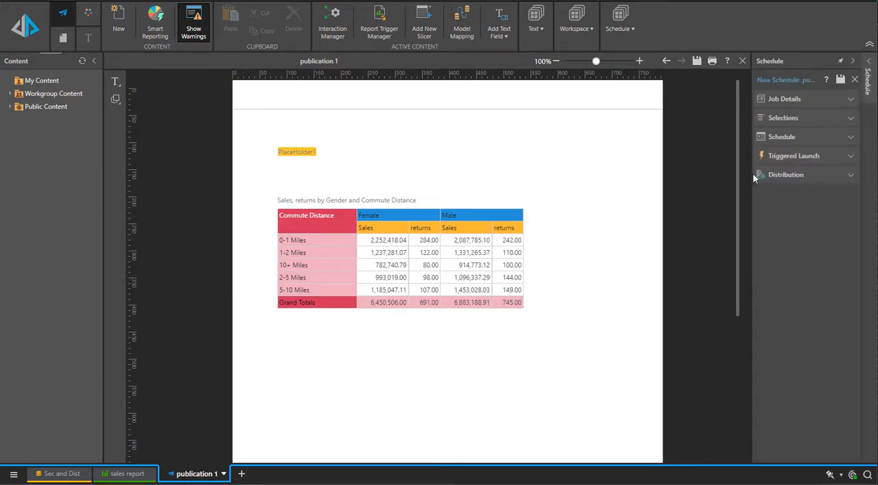
pyautogui.moveTo(751, 174); pyautogui.dragTo(673, 174)
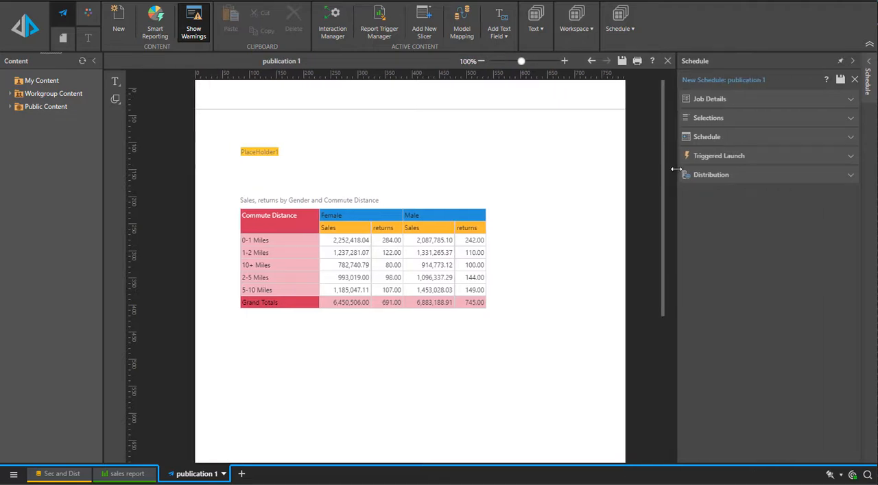
# Set the schedule's slicer selections to Multiple and add a row covering All Items for Country - customers.
pyautogui.click(698, 100)
pyautogui.click(705, 213)
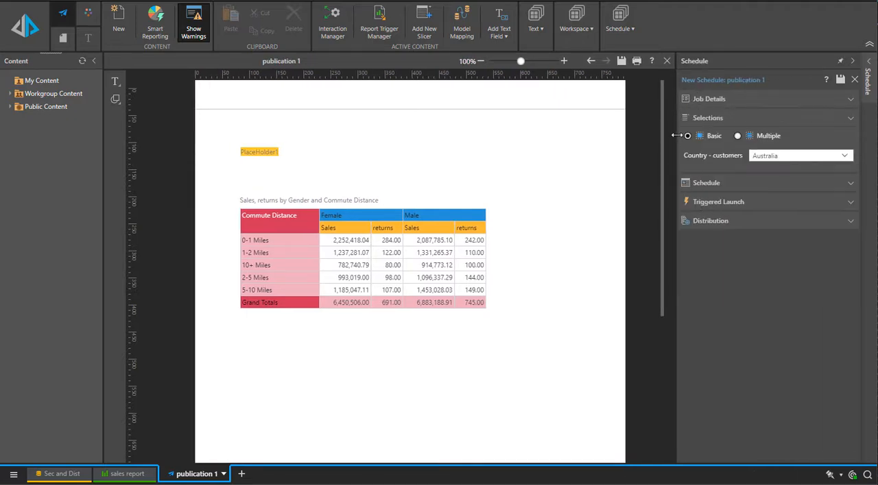
pyautogui.click(737, 137)
pyautogui.click(847, 156)
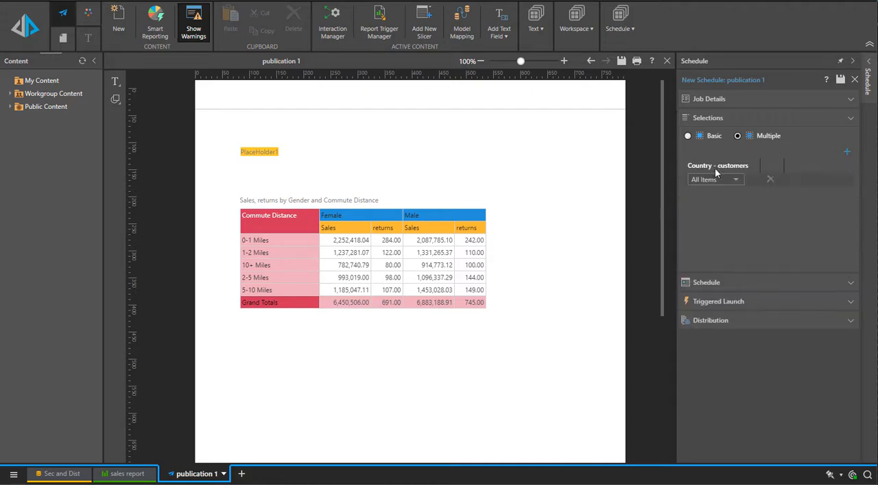
pyautogui.click(715, 179)
pyautogui.click(781, 248)
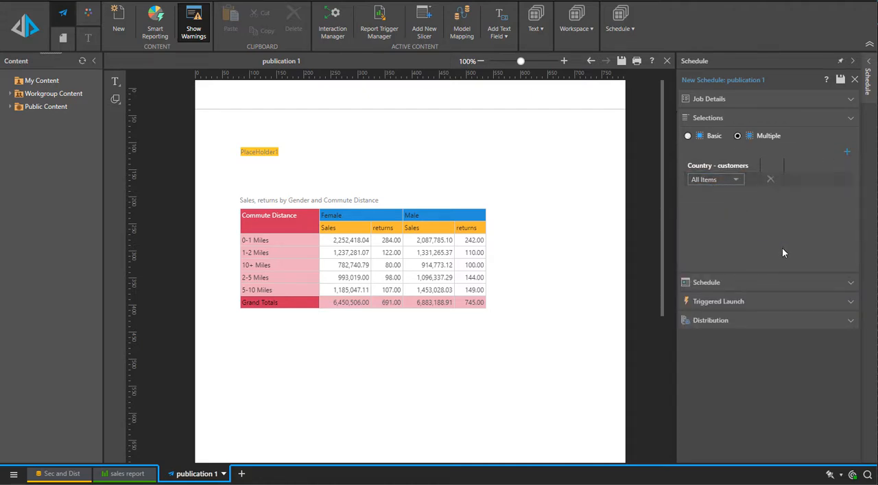
# Review the schedule's timing and triggered launch options, and open its distribution settings.
pyautogui.click(721, 282)
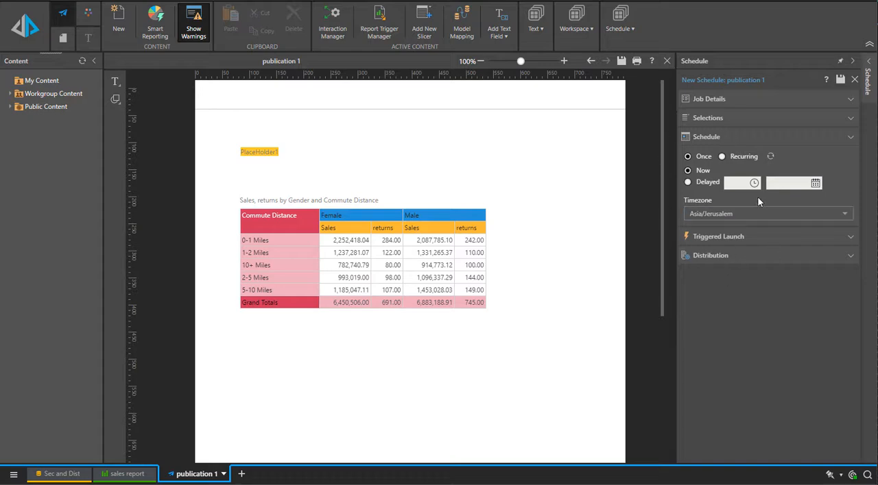
pyautogui.click(700, 245)
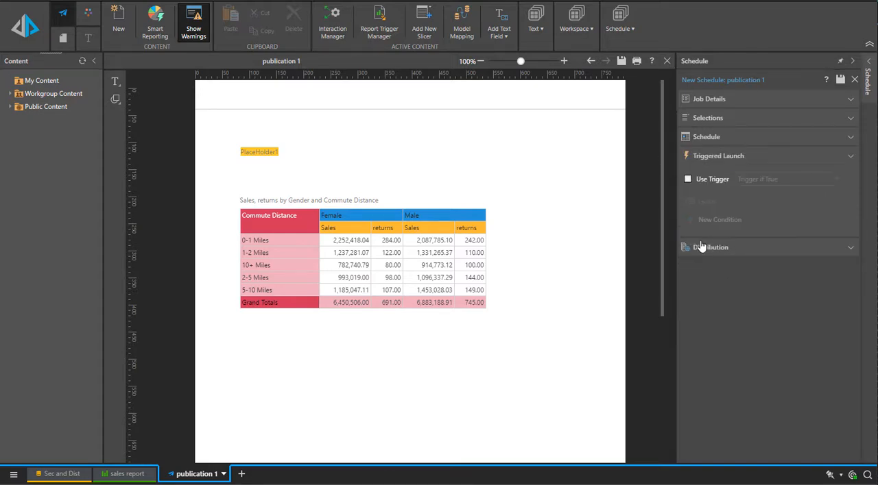
pyautogui.click(702, 252)
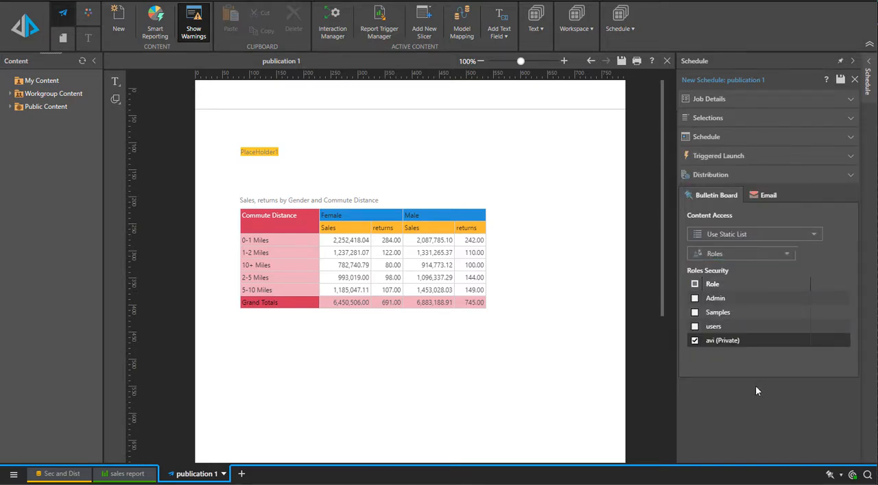
# Set bulletin board access to a dynamic list using Data Mapping, with userId from the distribution table as destination column.
pyautogui.click(716, 235)
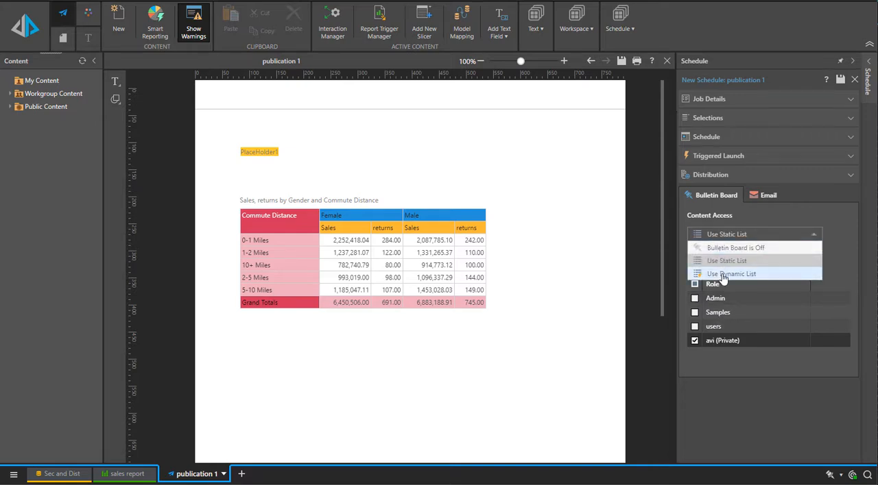
pyautogui.click(723, 275)
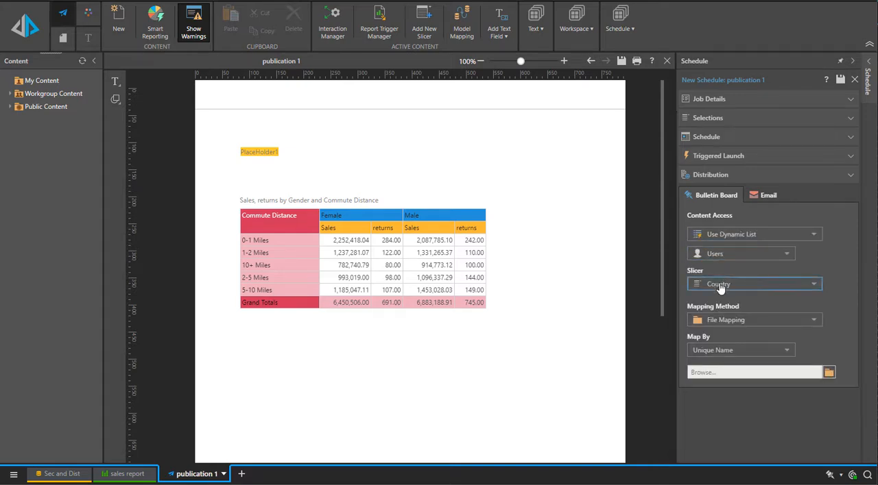
pyautogui.click(720, 320)
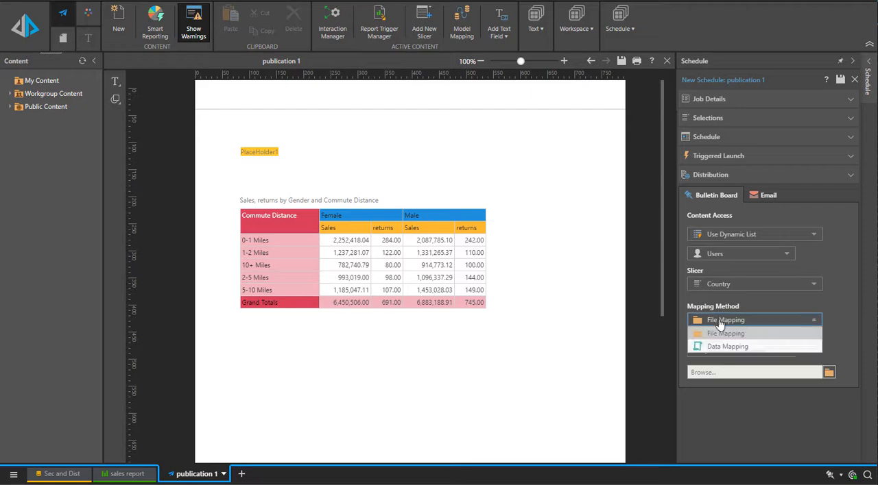
pyautogui.click(721, 348)
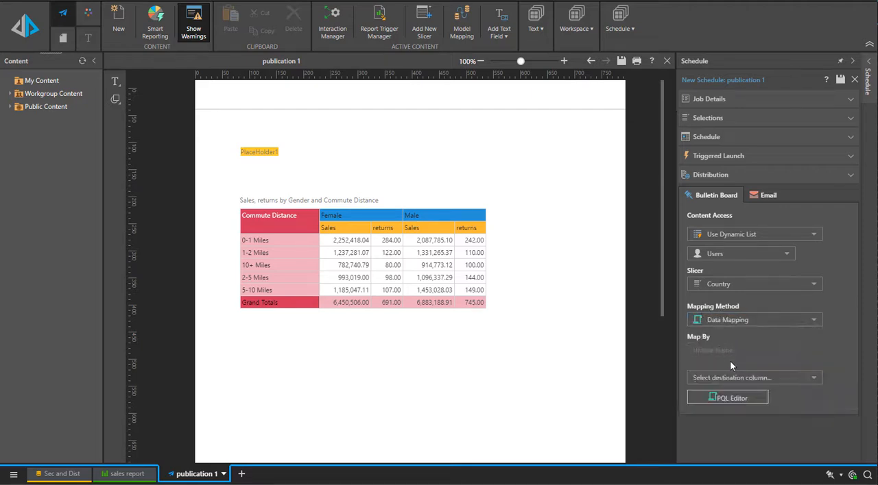
pyautogui.click(730, 379)
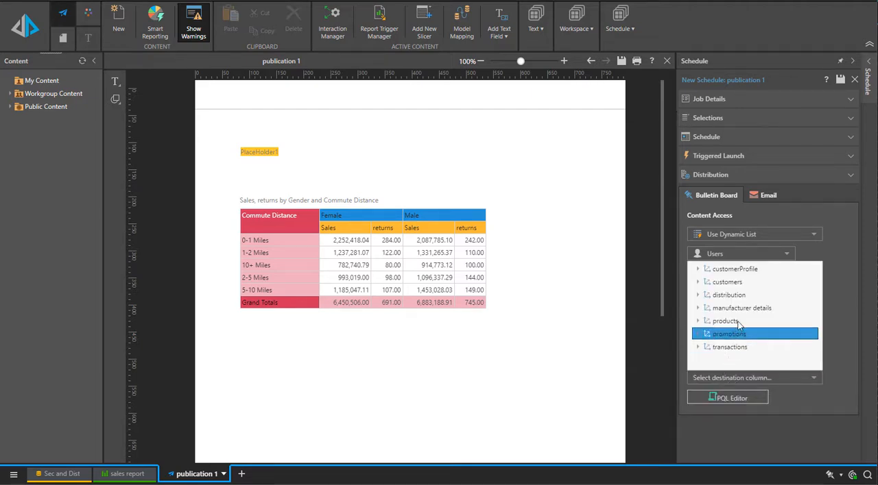
pyautogui.doubleClick(724, 299)
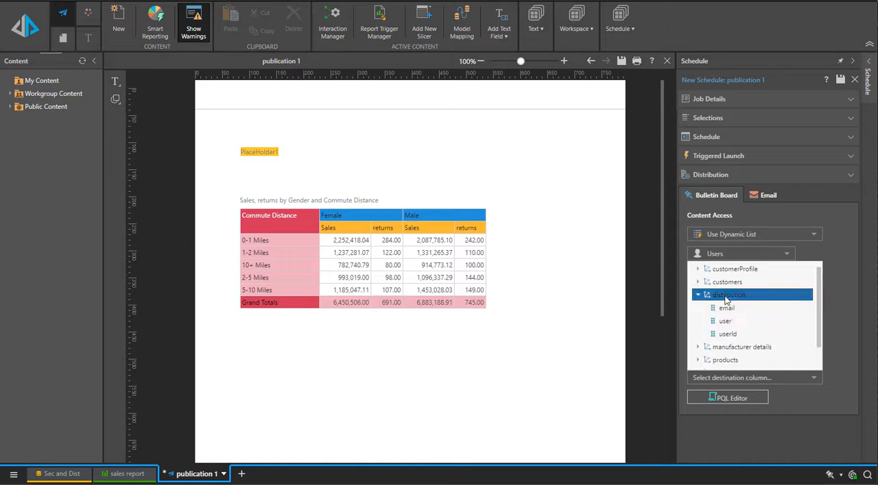
pyautogui.click(731, 335)
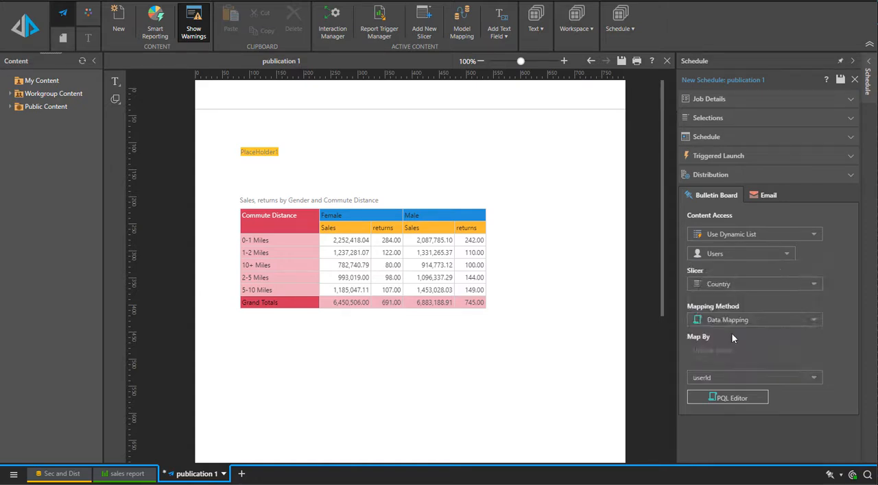
# Examine the Semantic and Common function categories in the PQL Editor for the userId mapping, without applying any change.
pyautogui.click(724, 398)
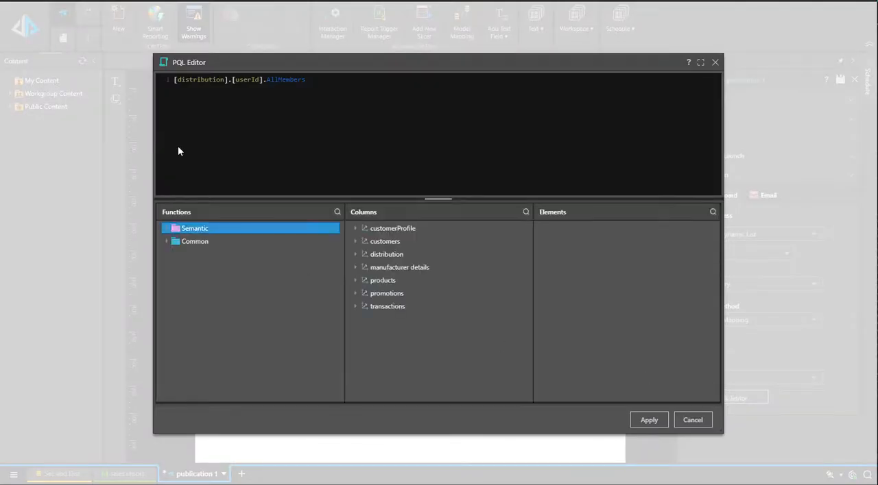
pyautogui.doubleClick(231, 228)
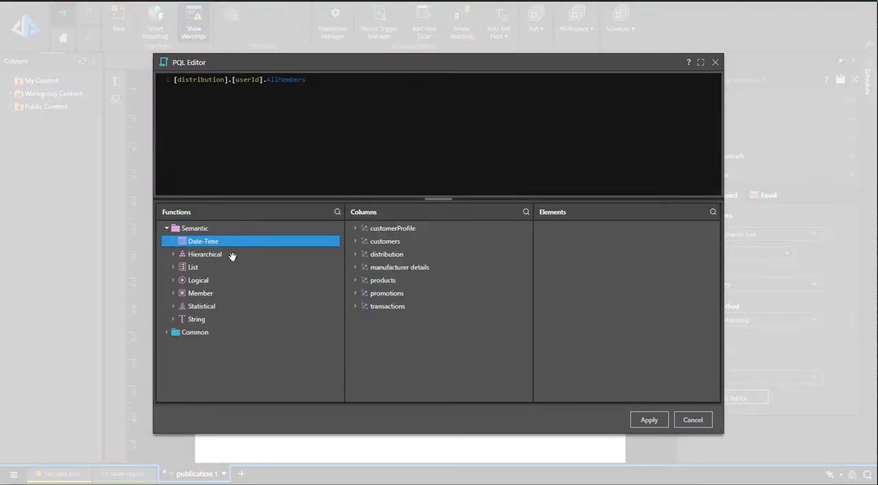
pyautogui.doubleClick(221, 332)
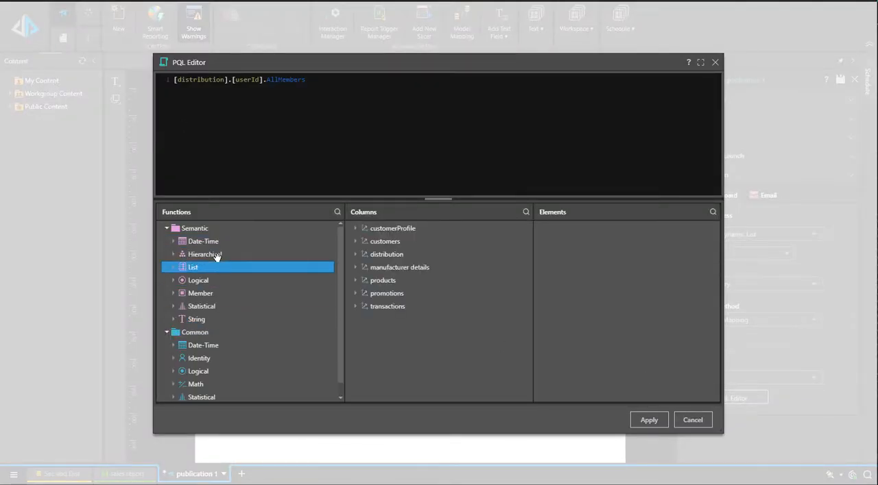
pyautogui.click(692, 421)
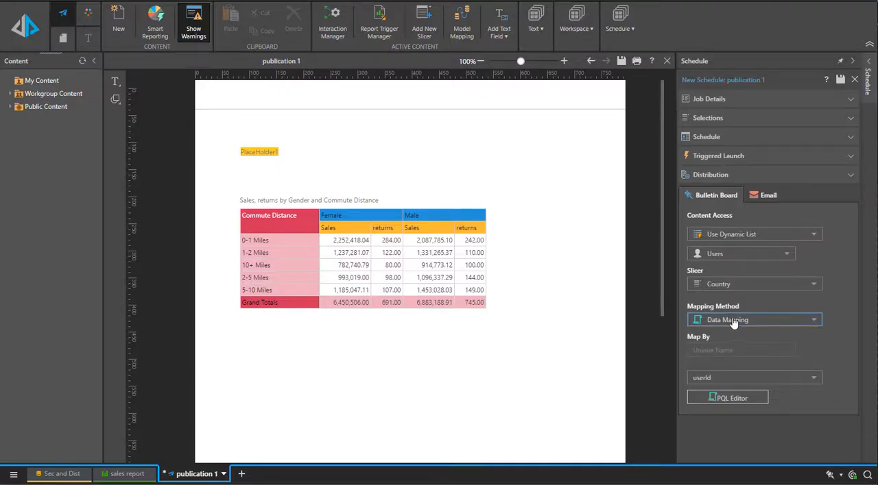
# Set email distribution to Dynamic Email List using Data Mapping to the distribution table's email column, and save the schedule.
pyautogui.click(768, 197)
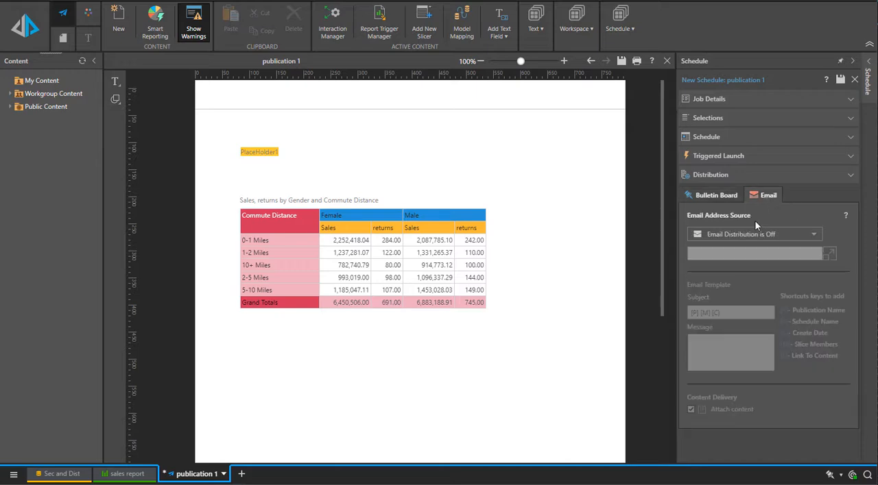
pyautogui.click(753, 236)
pyautogui.click(745, 273)
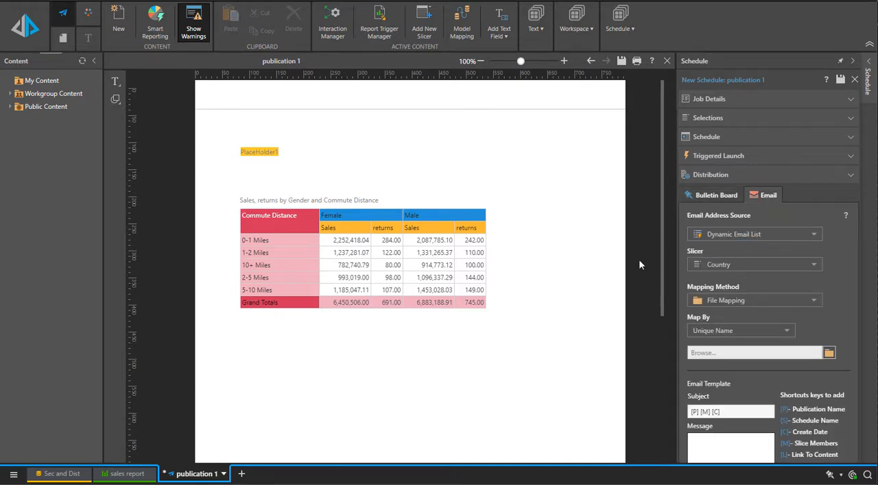
pyautogui.click(731, 307)
pyautogui.click(731, 328)
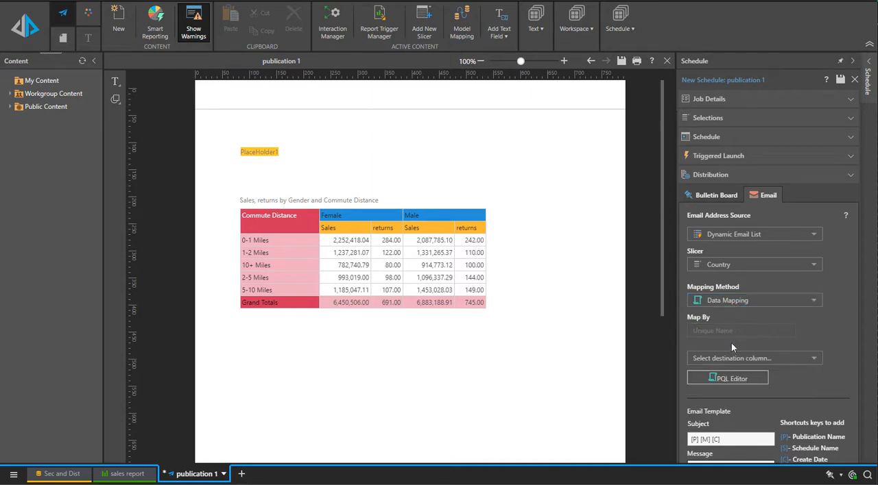
pyautogui.click(732, 357)
pyautogui.click(725, 403)
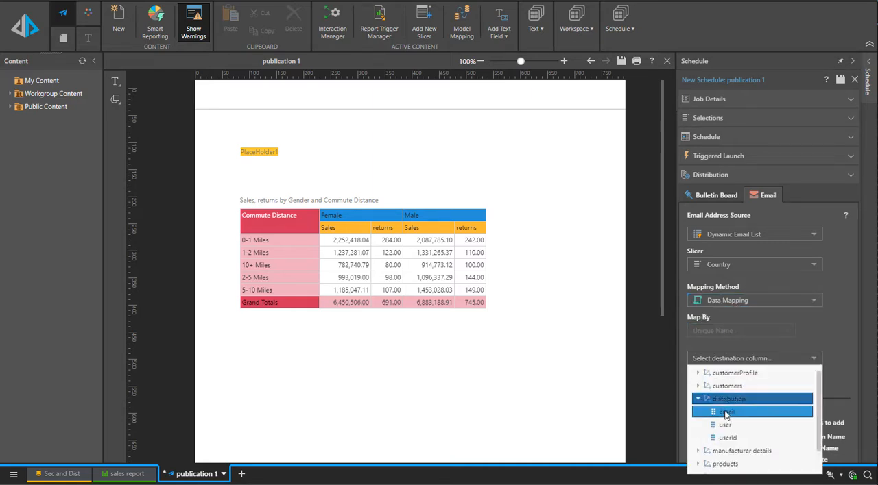
pyautogui.click(726, 412)
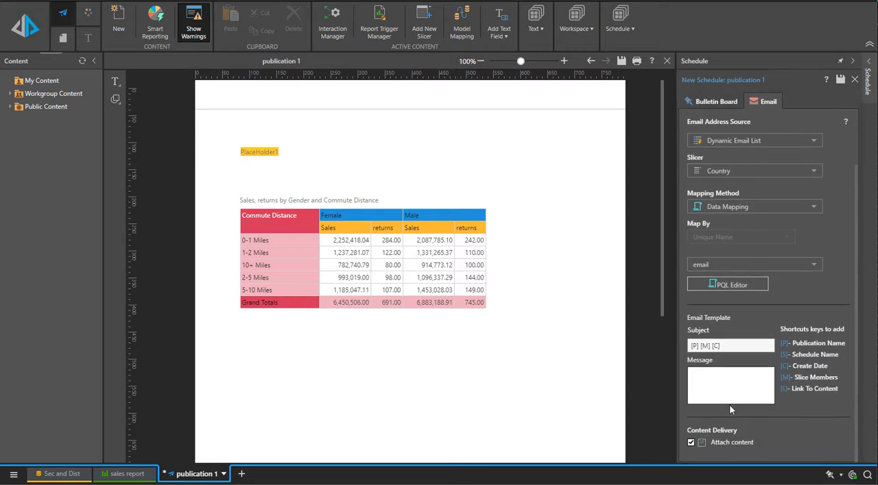
pyautogui.click(840, 80)
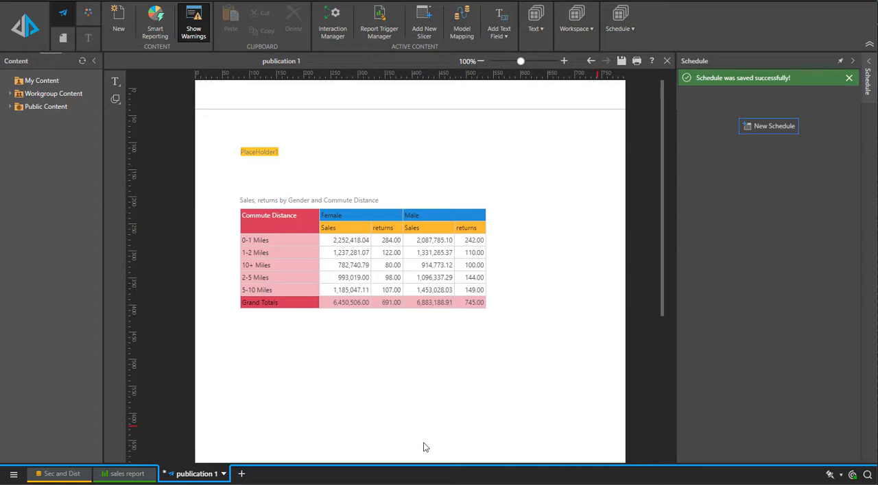
# Go to publication 1's folder location, open its schedules, and inspect the scheduled job's execution and per-country outputs.
pyautogui.click(224, 474)
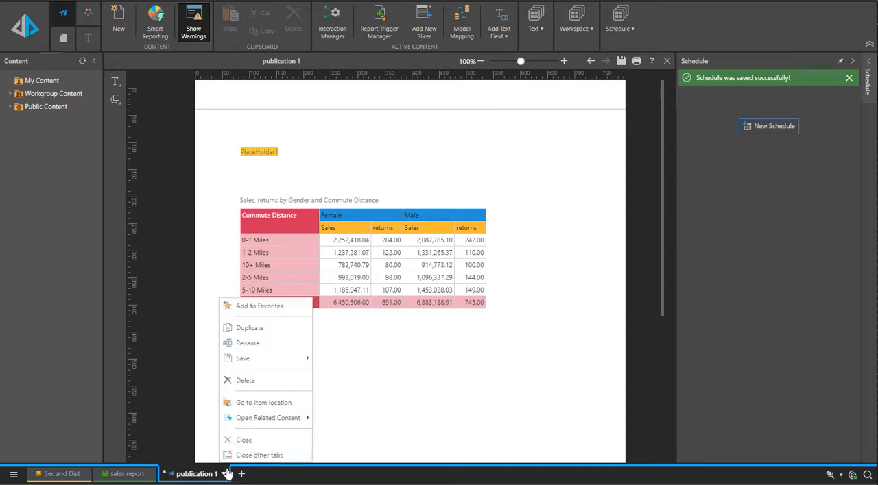
pyautogui.click(263, 405)
pyautogui.click(495, 134)
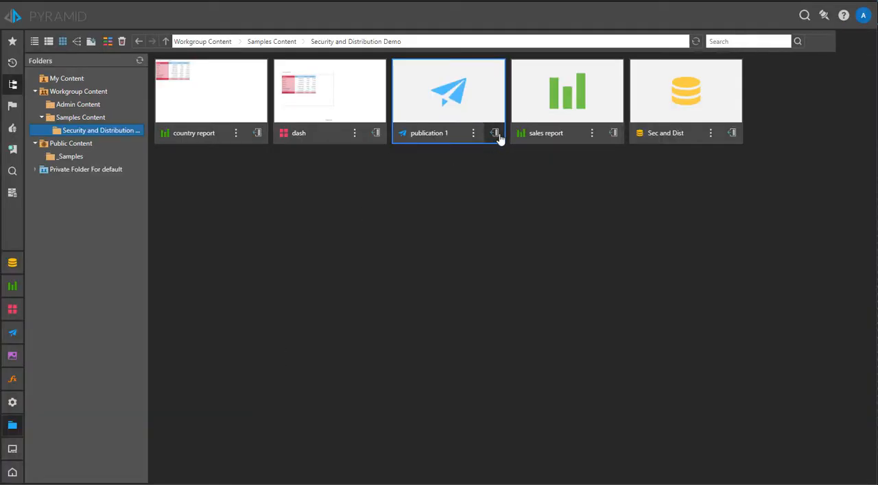
pyautogui.click(697, 42)
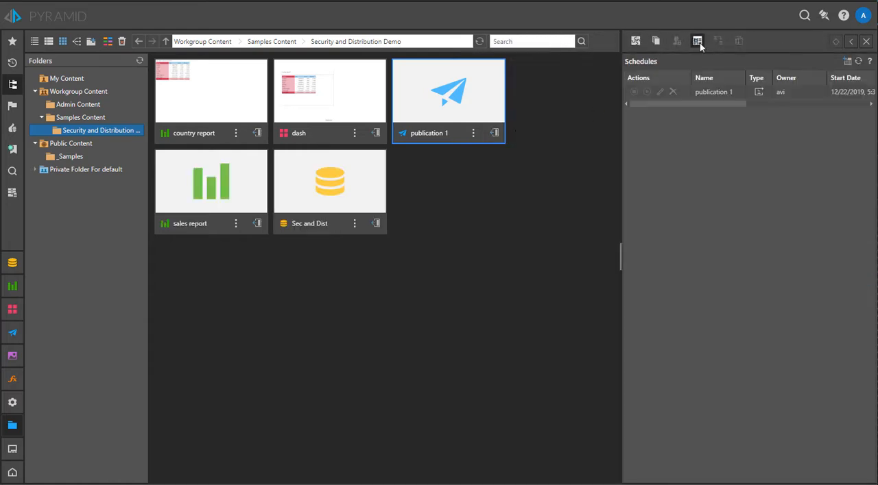
pyautogui.click(711, 94)
pyautogui.click(690, 292)
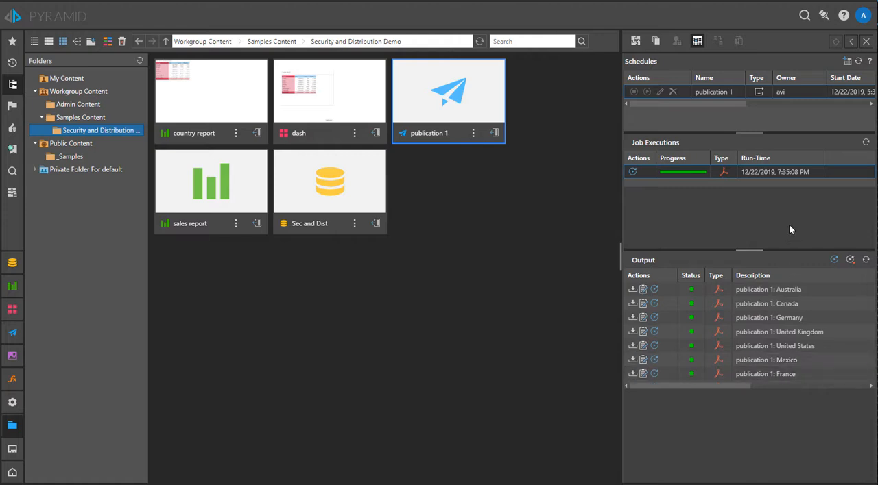
# Review the unread publications on the bulletin board and check them against the security sheet in the Excel source workbook.
pyautogui.click(823, 15)
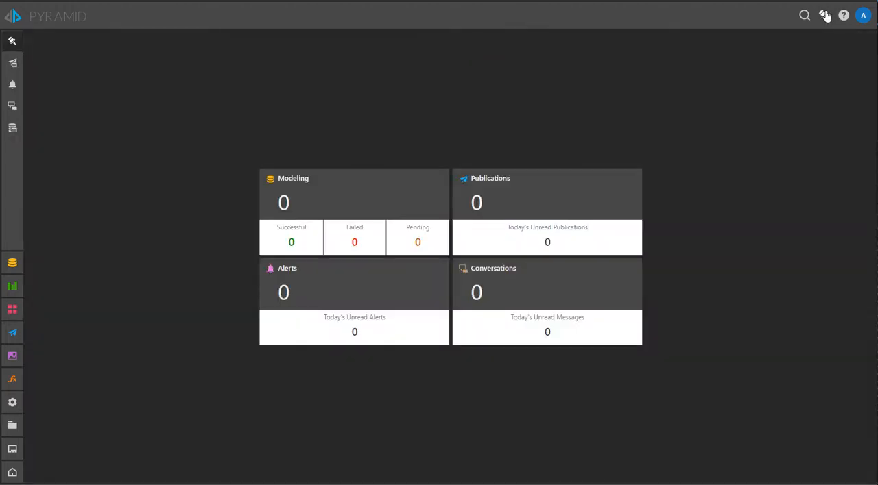
pyautogui.click(539, 221)
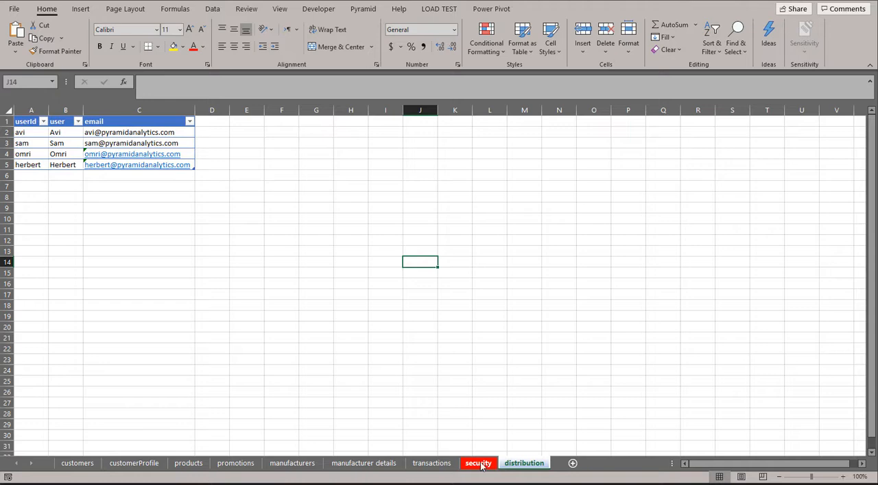
pyautogui.click(475, 464)
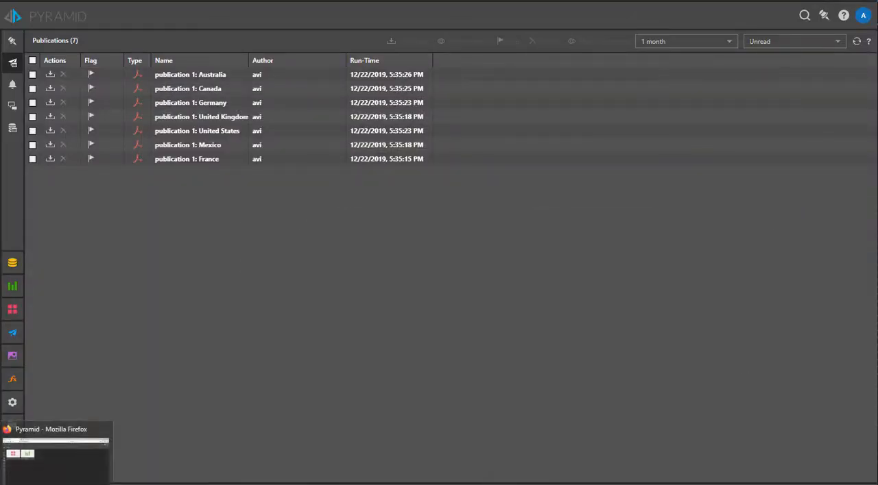
# Switch to the other Pyramid session in Firefox, check which user is signed in, and open that user's publications.
pyautogui.click(55, 483)
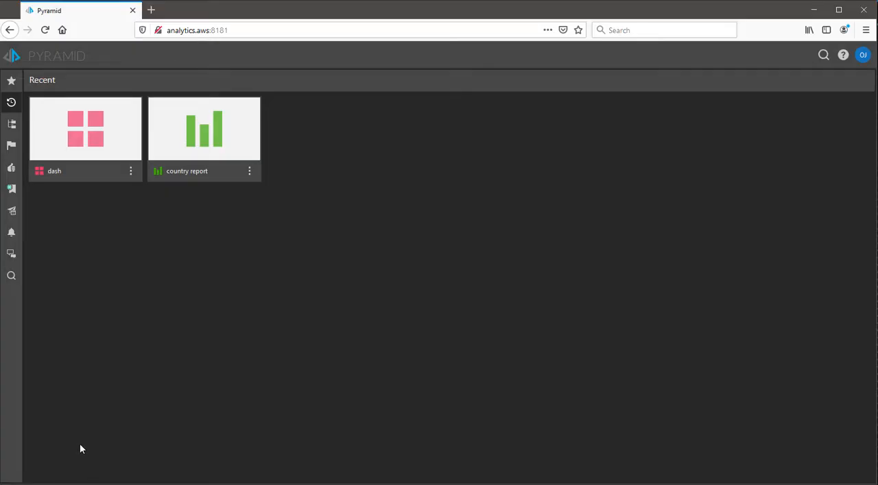
pyautogui.click(857, 60)
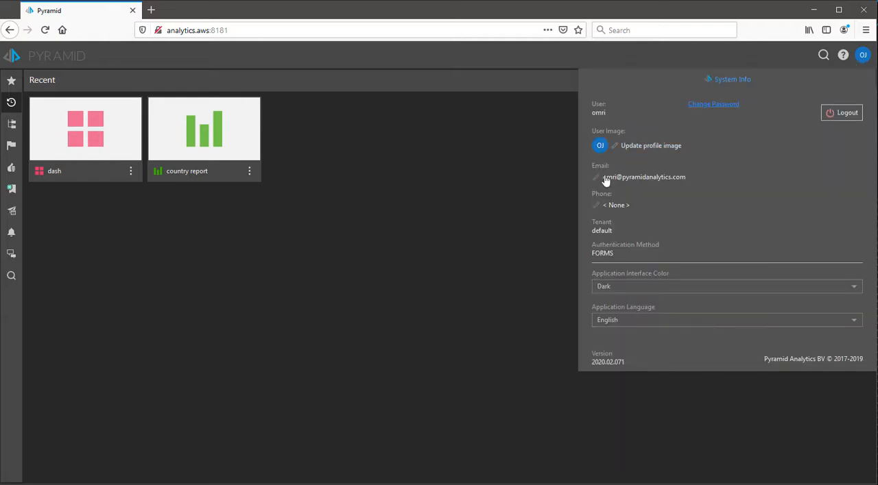
pyautogui.click(342, 236)
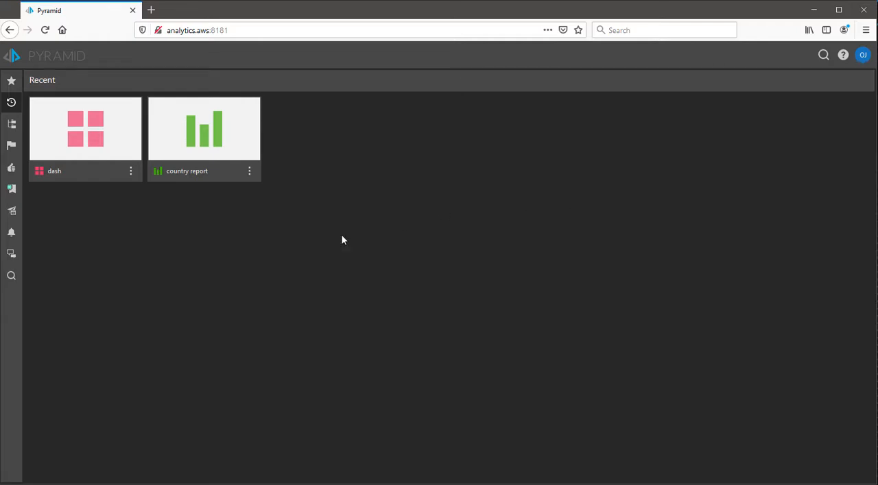
pyautogui.click(12, 212)
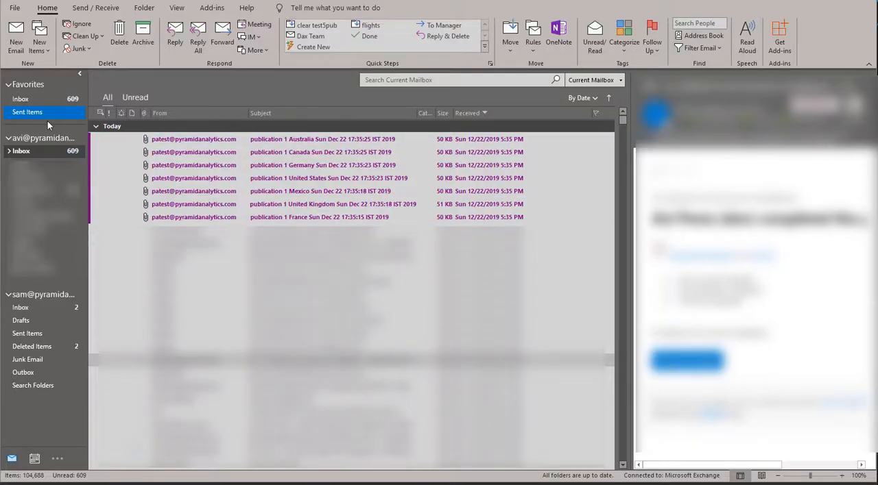
# Check the publication emails in both Outlook inboxes and review the United States and United Kingdom PDF attachments in Adobe Acrobat.
pyautogui.click(337, 140)
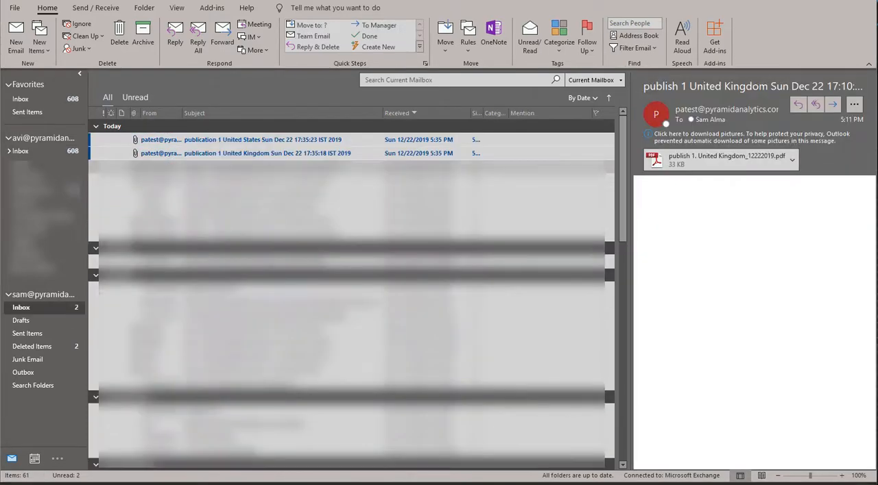
pyautogui.click(254, 142)
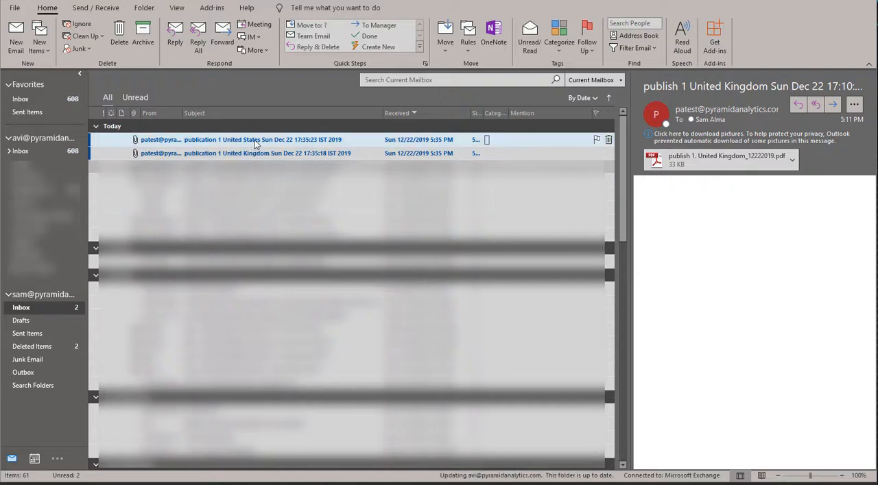
pyautogui.click(256, 154)
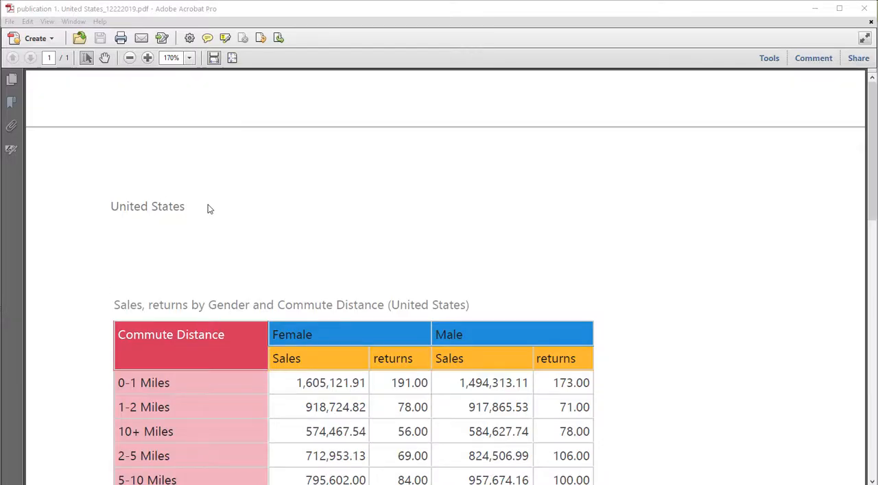
pyautogui.scroll(-3, 209, 210)
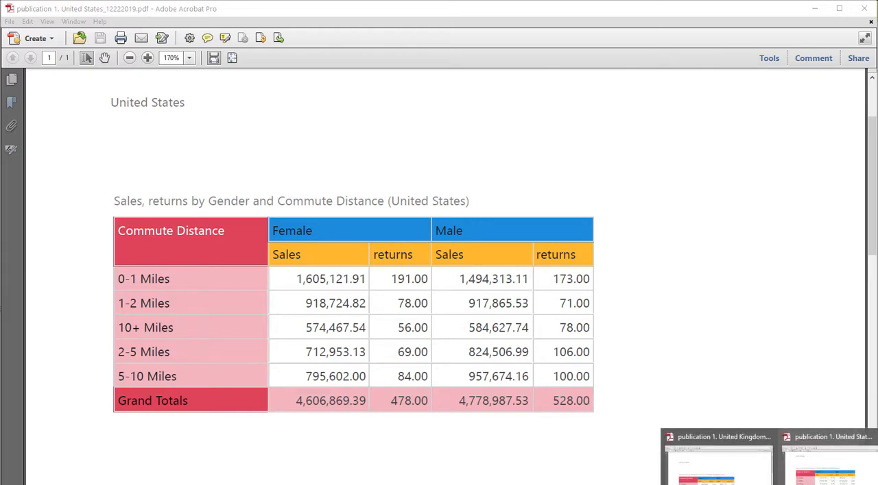
pyautogui.click(717, 458)
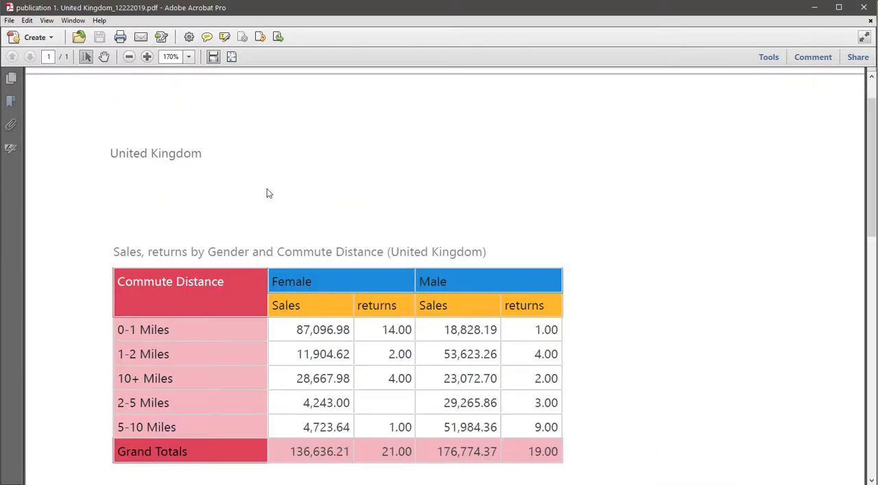